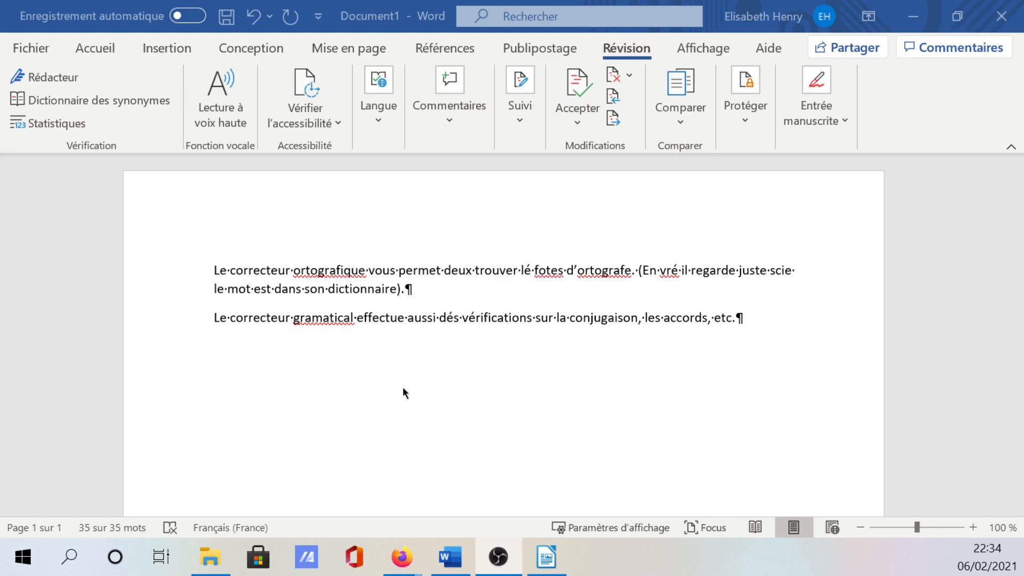
triple_click(195, 273)
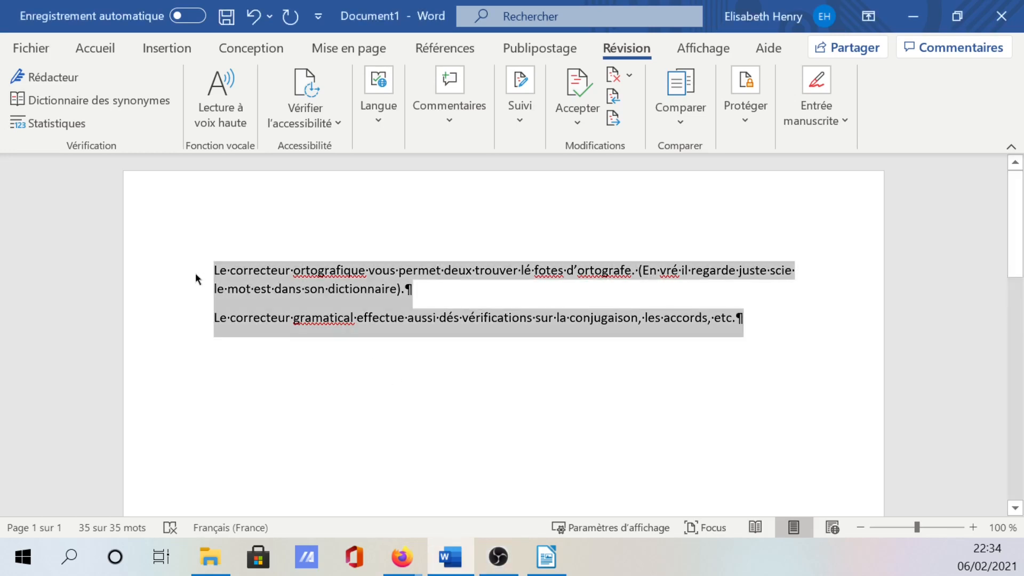
double_click(195, 273)
left_click(215, 320)
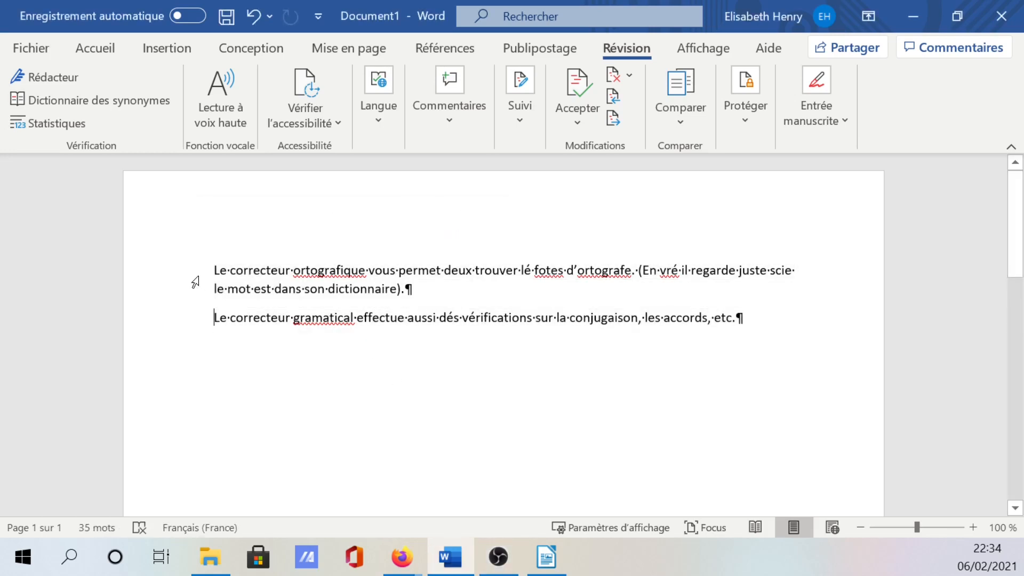
left_click(211, 266)
left_click_drag(755, 333, 207, 306)
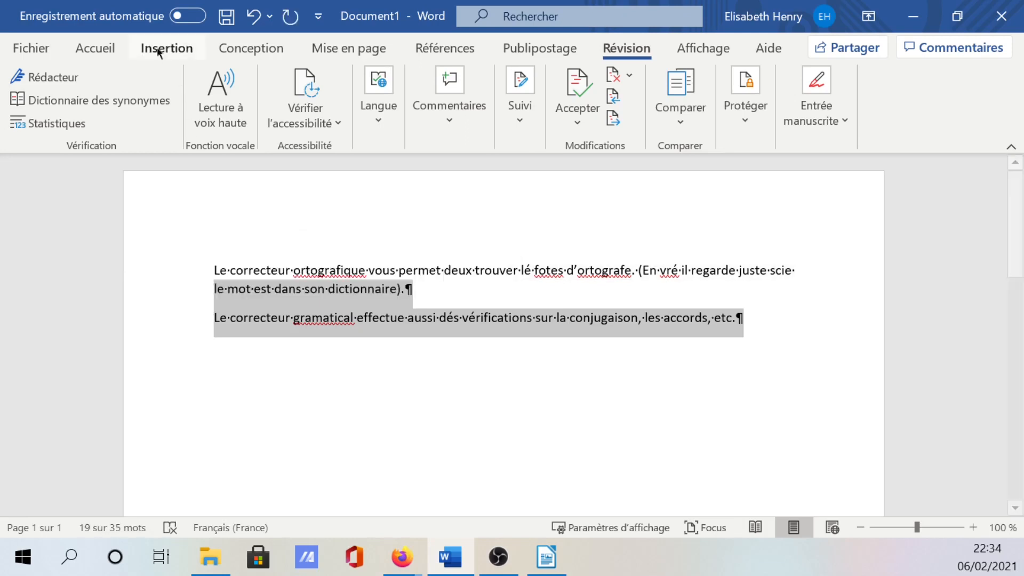
left_click(94, 48)
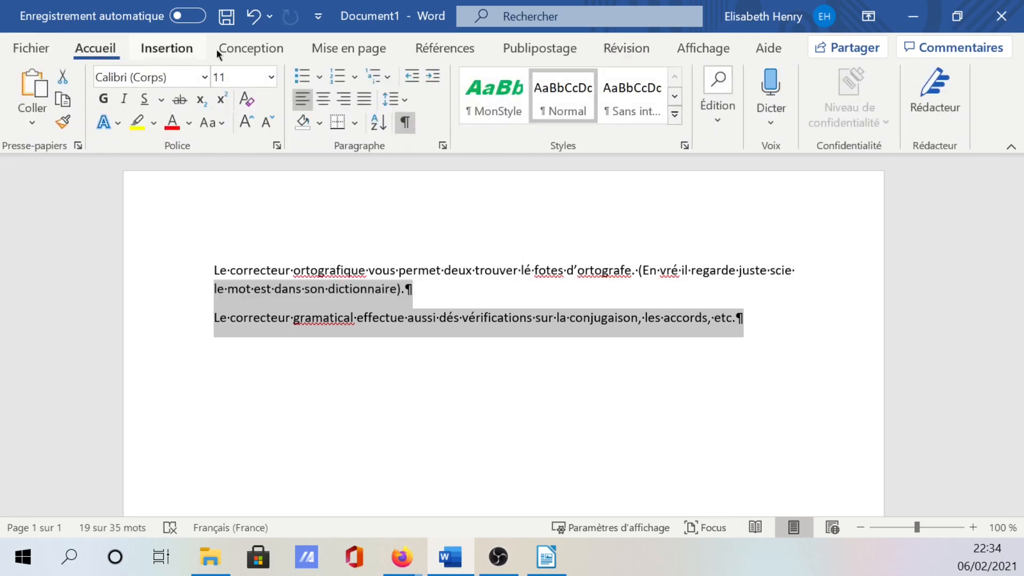
left_click(616, 47)
Select both paragraphs in full and open the proofing language settings for them
left_click(207, 266)
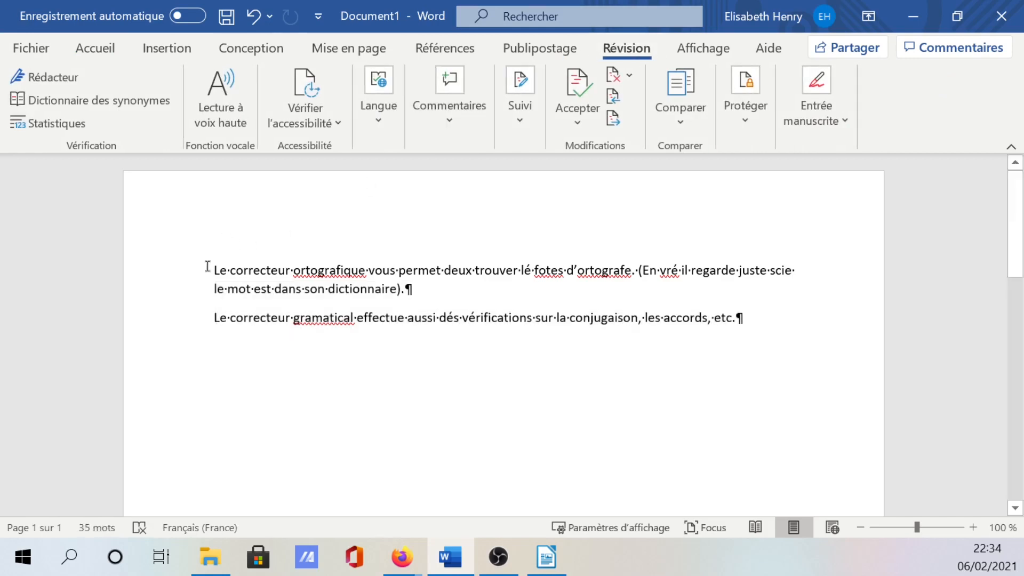
left_click_drag(208, 266, 736, 339)
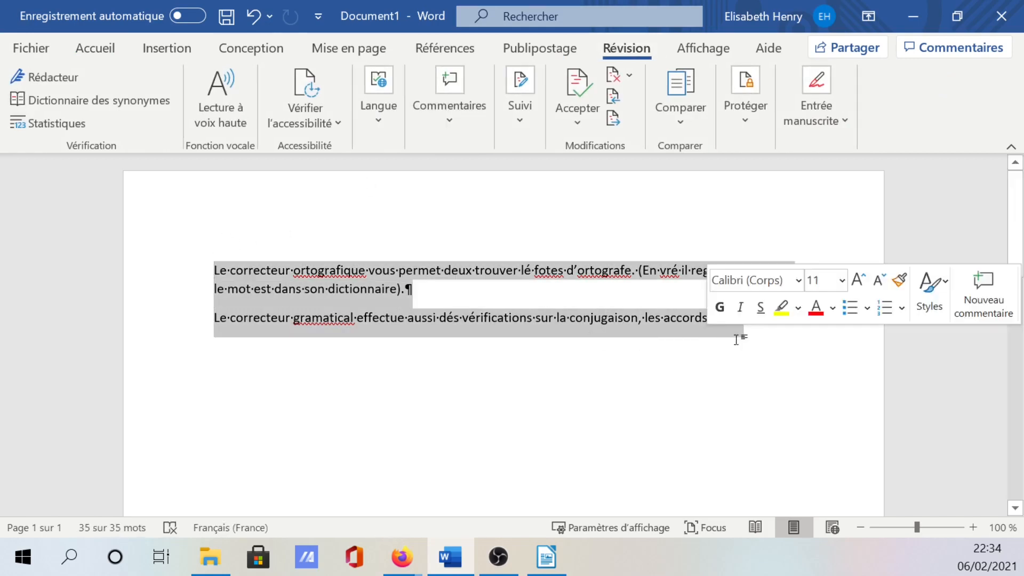
left_click(361, 135)
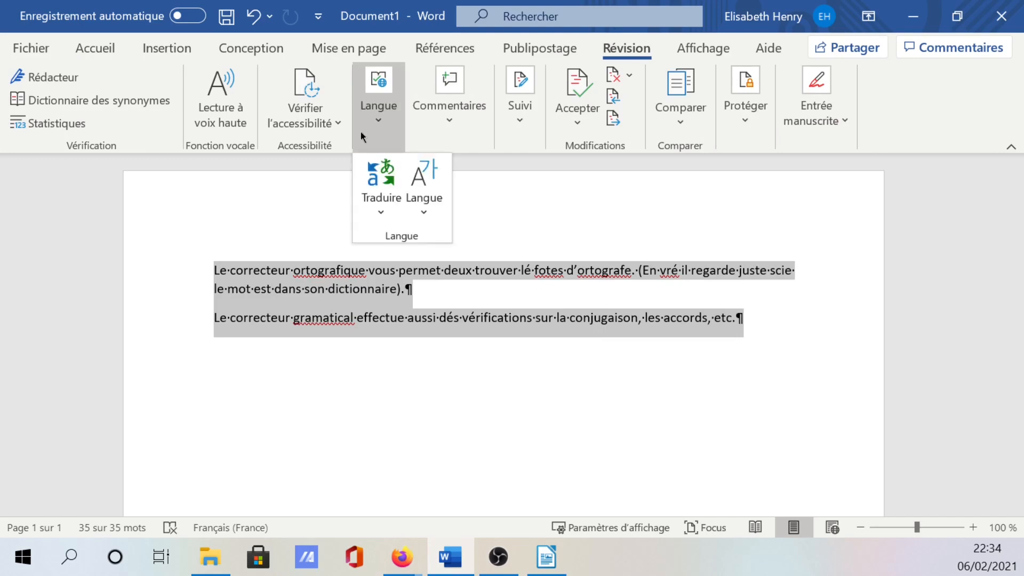
left_click(433, 221)
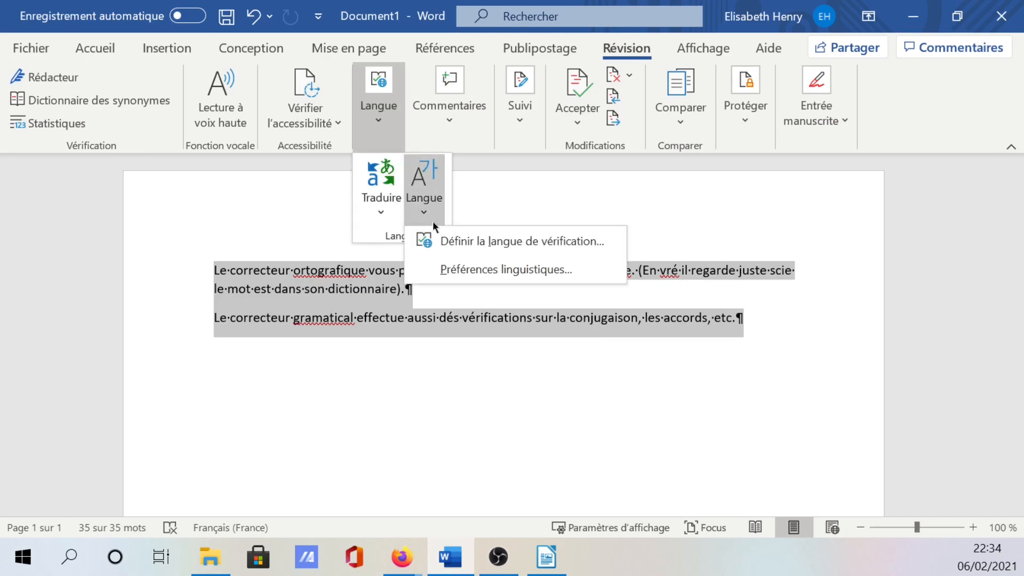
left_click(455, 251)
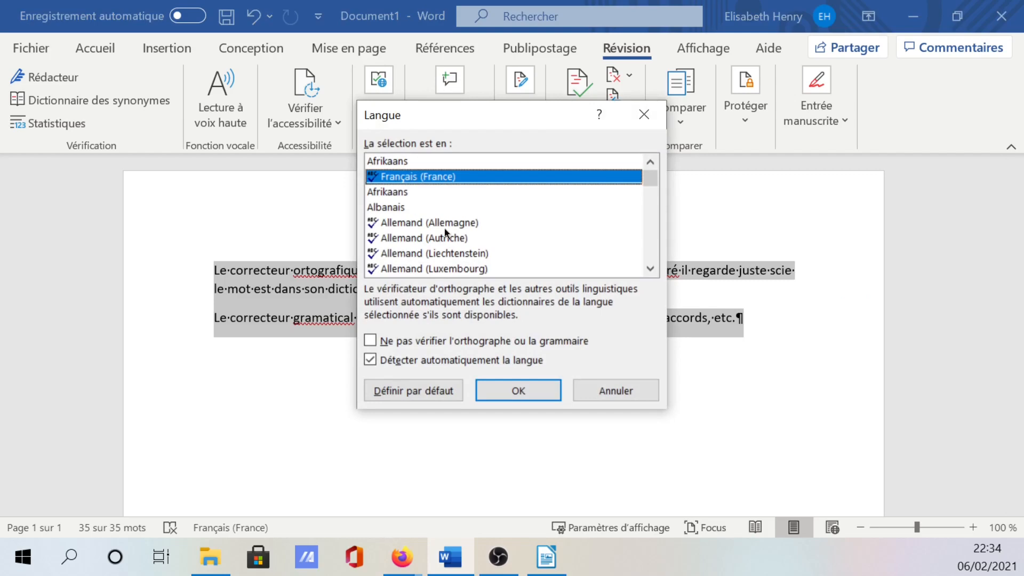
Set the proofing language of the two selected paragraphs to Anglais (États-Unis)
left_click(647, 227)
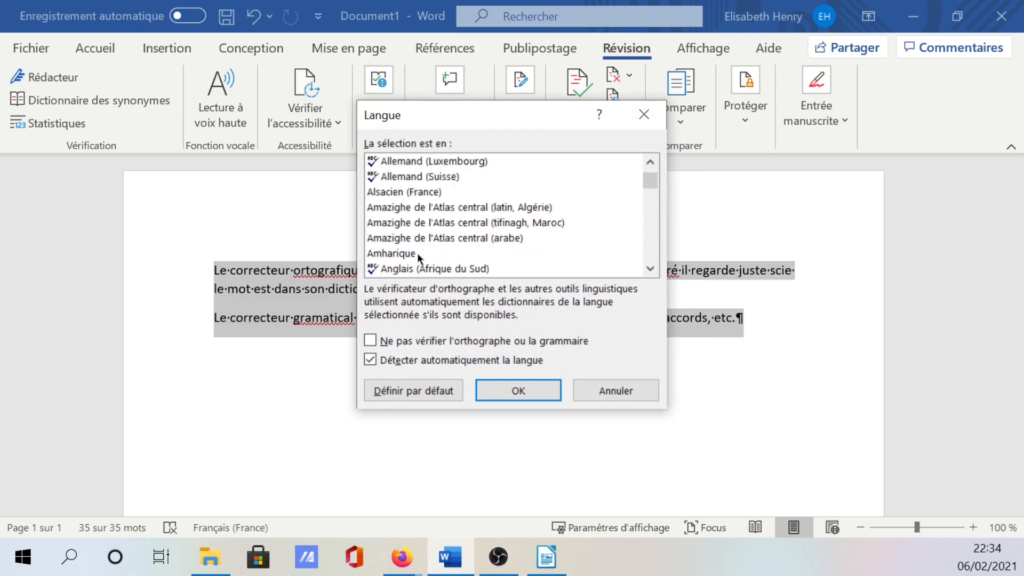
left_click(651, 269)
left_click(651, 269)
left_click(651, 268)
left_click(650, 269)
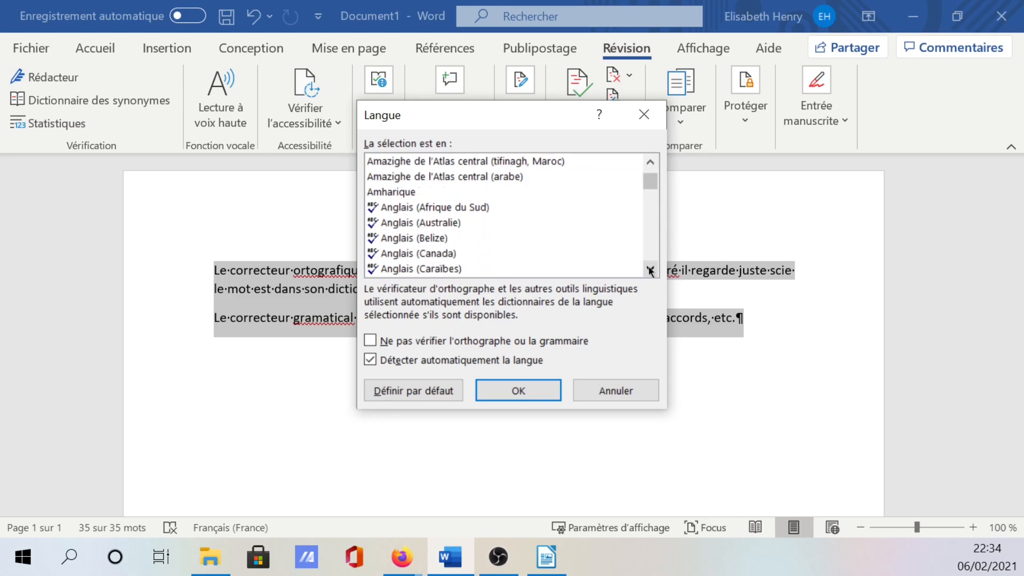
left_click(650, 269)
left_click(651, 269)
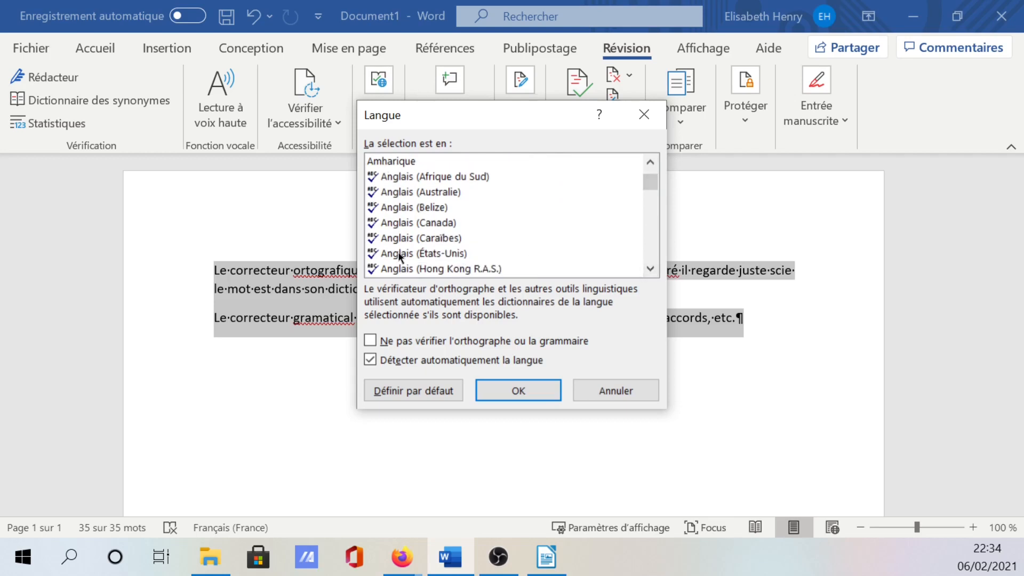
left_click(650, 269)
left_click(651, 269)
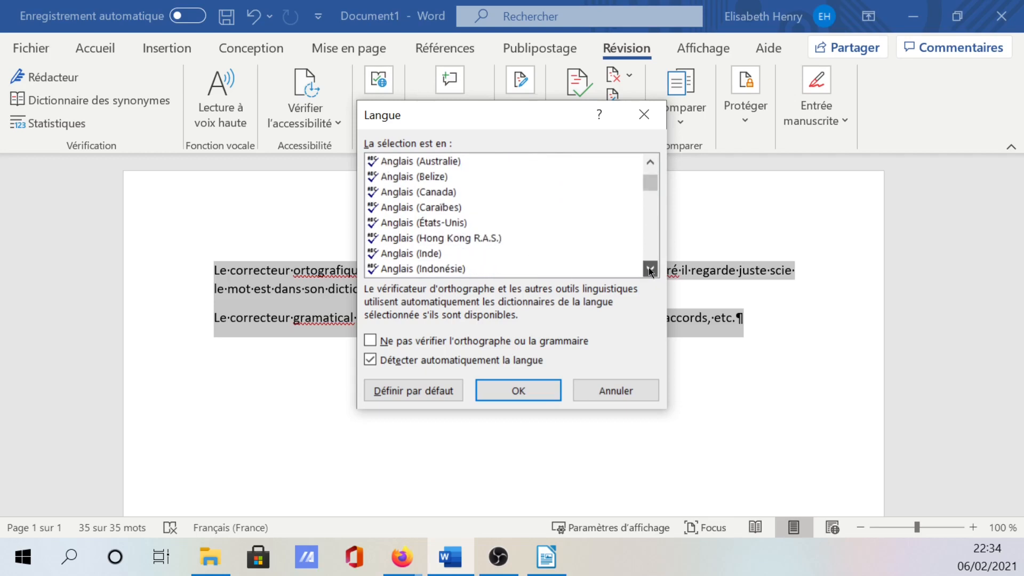
left_click(651, 269)
left_click(650, 268)
left_click(650, 269)
left_click(650, 269)
left_click(650, 269)
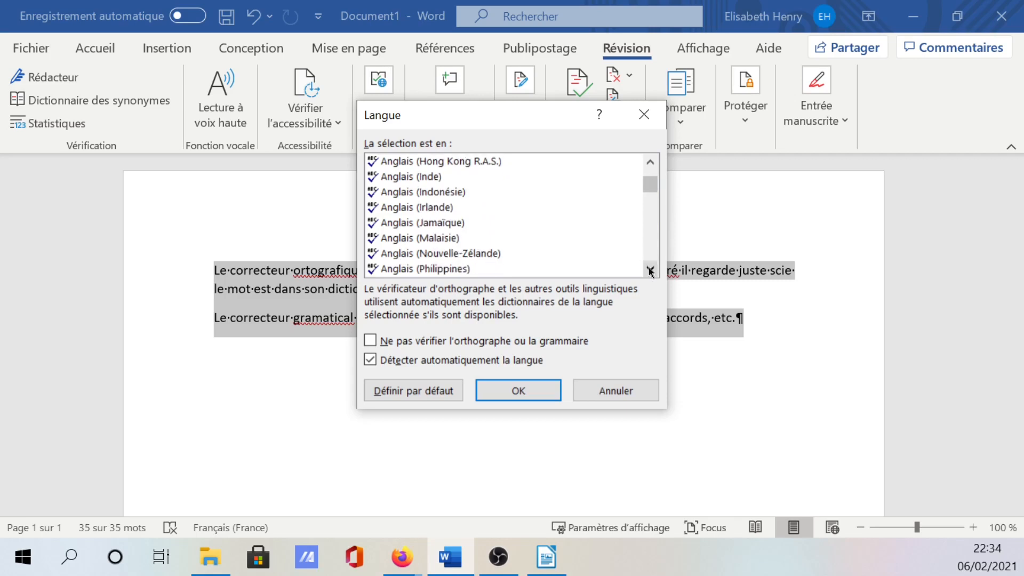
left_click(650, 269)
left_click(651, 269)
left_click(650, 269)
left_click(650, 269)
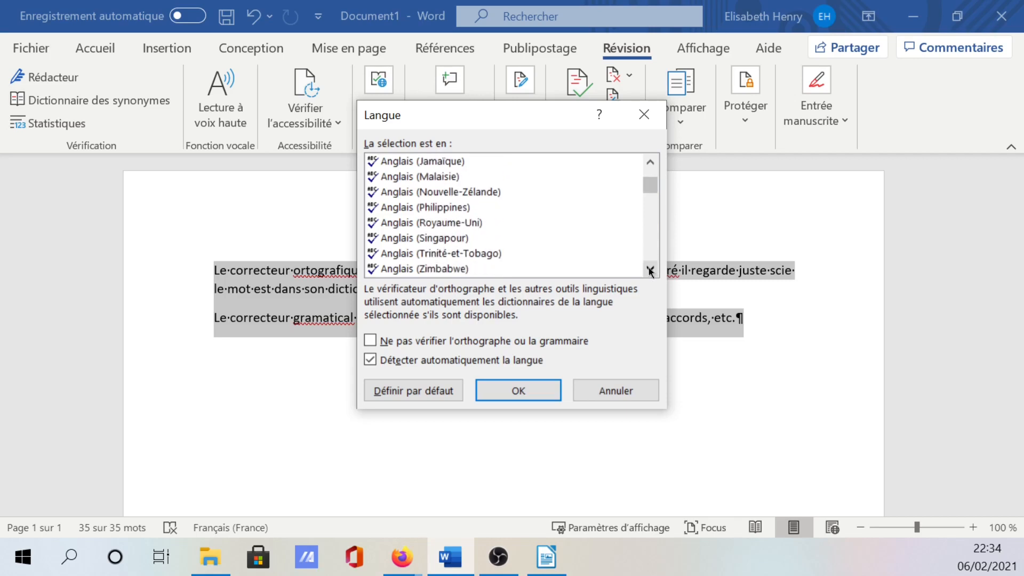
left_click(651, 269)
left_click(650, 269)
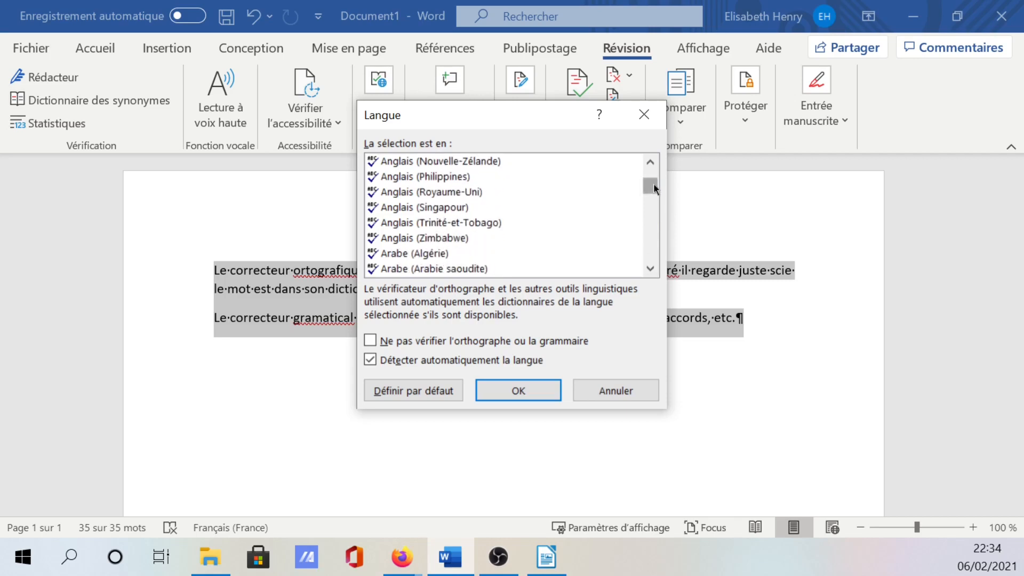
left_click(650, 162)
left_click(650, 161)
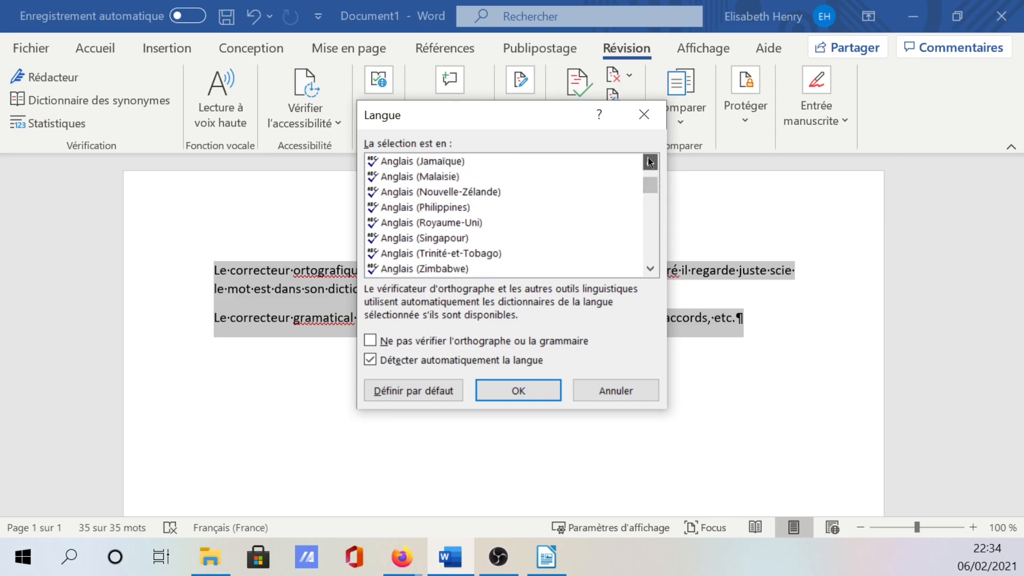
left_click(650, 162)
left_click(651, 162)
double_click(650, 162)
left_click(650, 162)
double_click(651, 161)
double_click(650, 162)
double_click(651, 162)
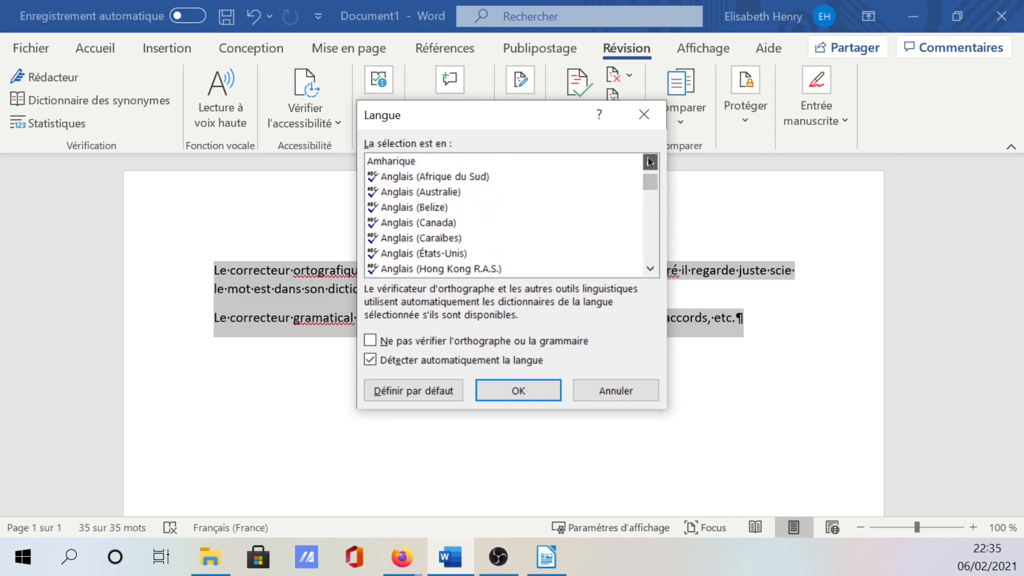
left_click(650, 162)
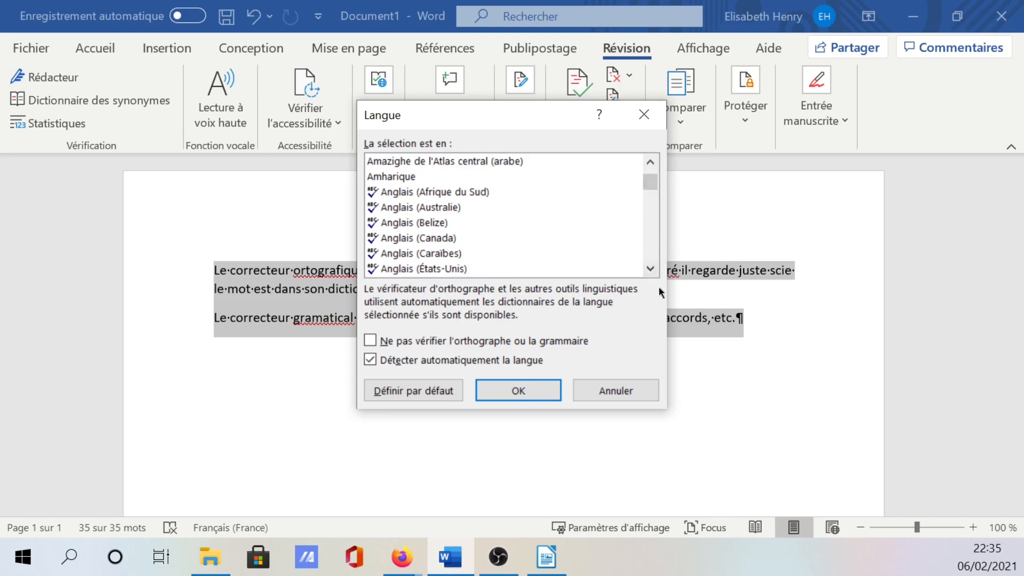
left_click(422, 270)
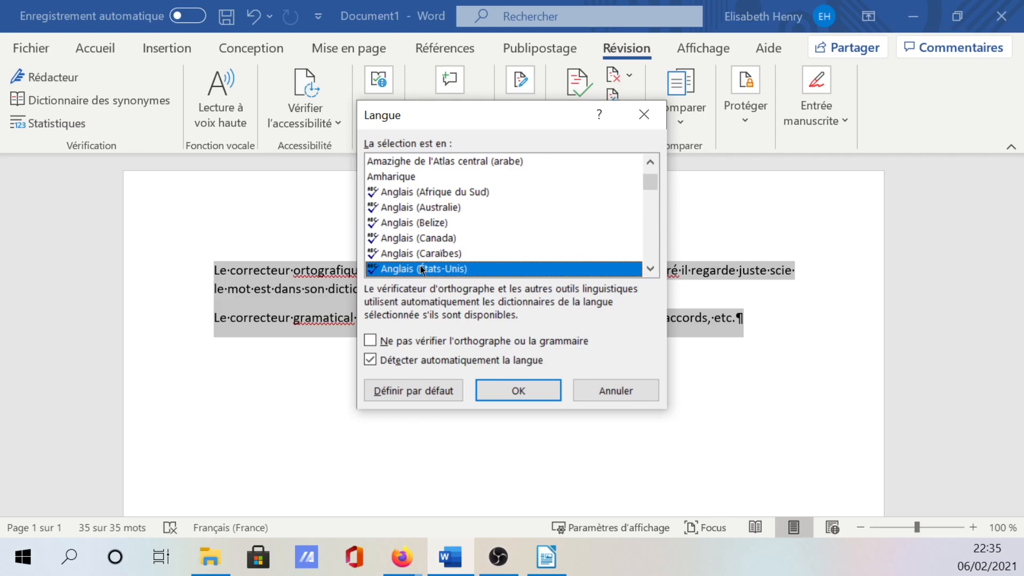
left_click(490, 394)
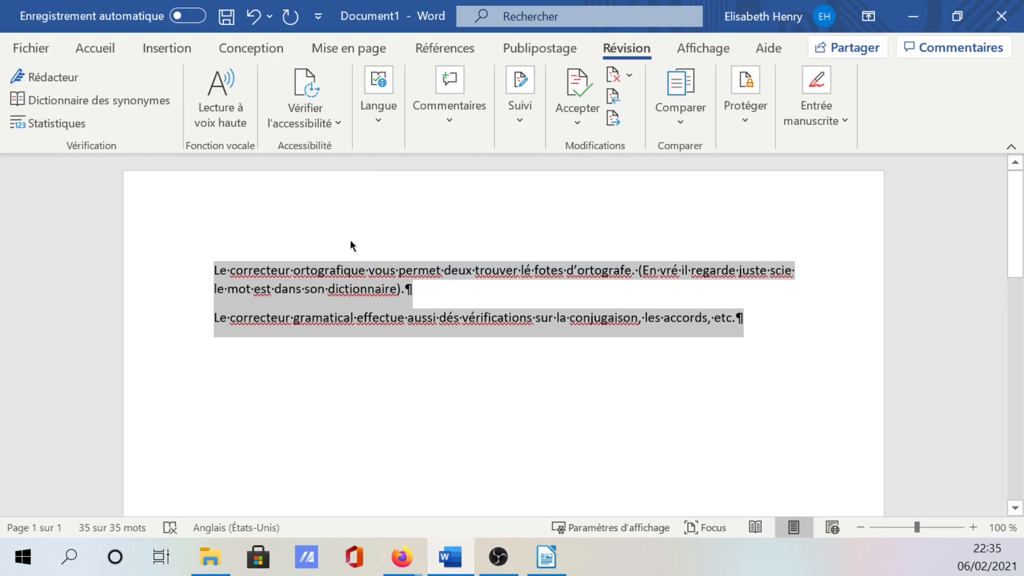
Exclude the selected paragraphs from spelling and grammar checking in the proofing language settings
left_click(378, 136)
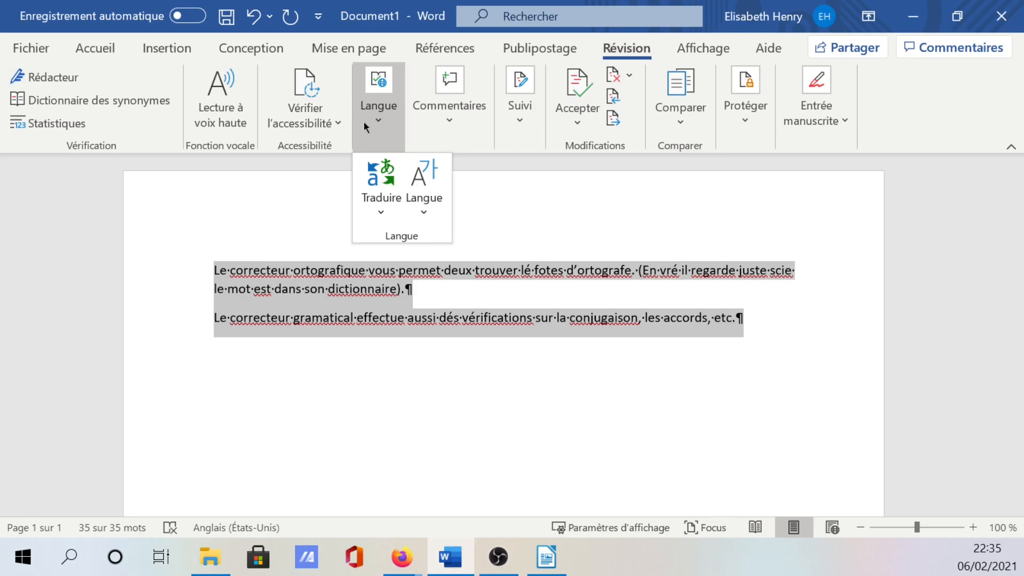
left_click(417, 216)
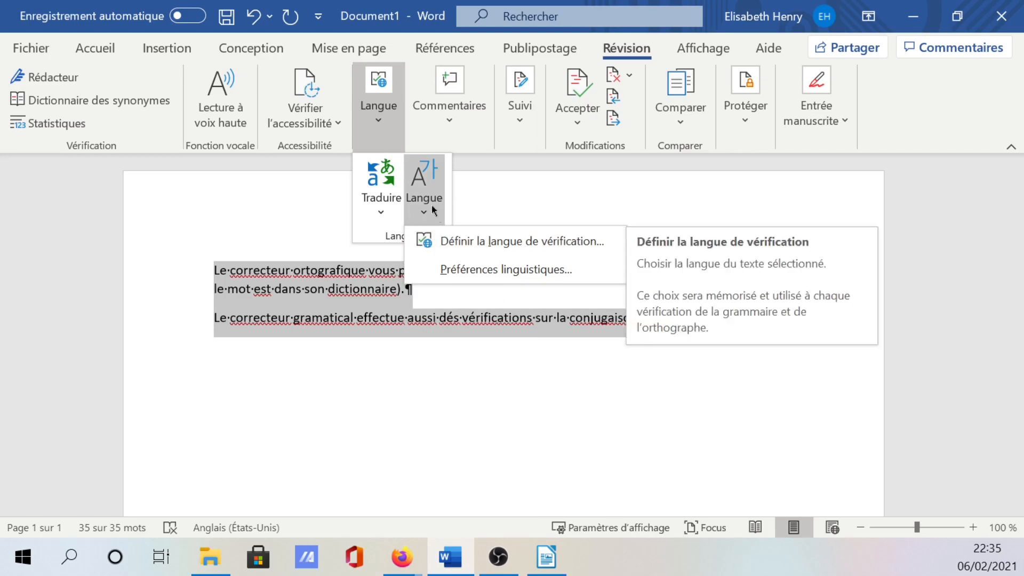
left_click(448, 240)
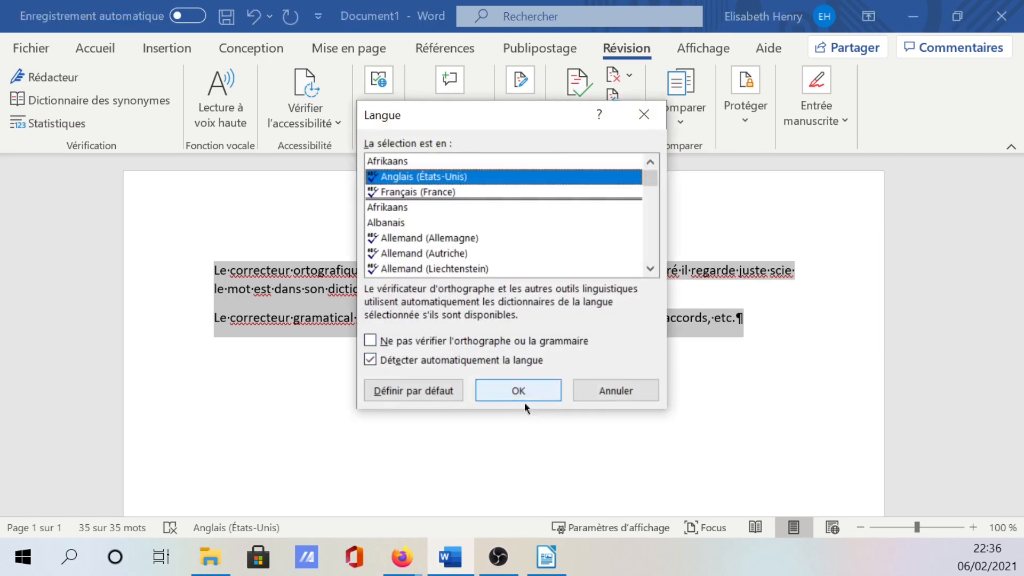
left_click(370, 342)
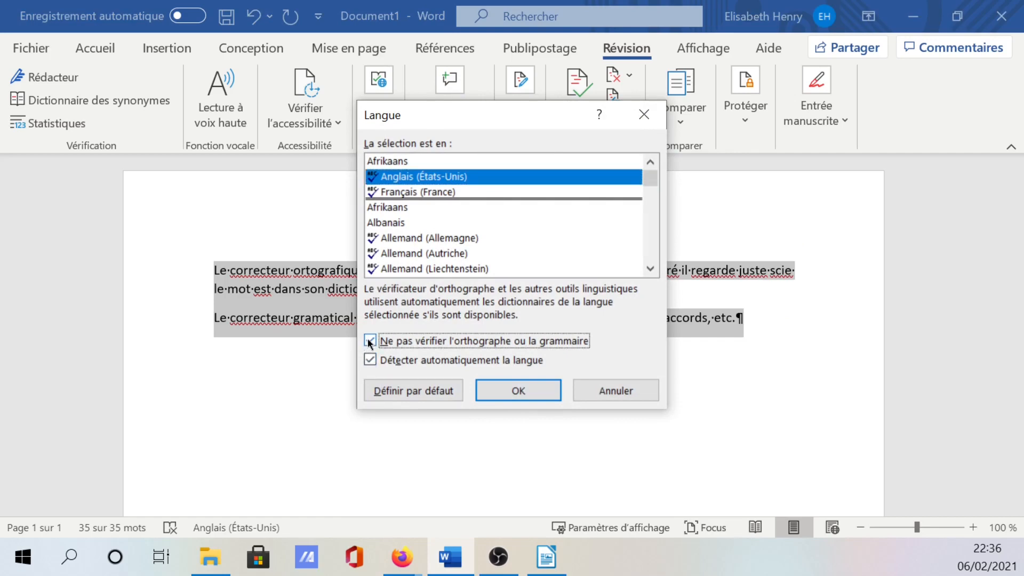
left_click(502, 383)
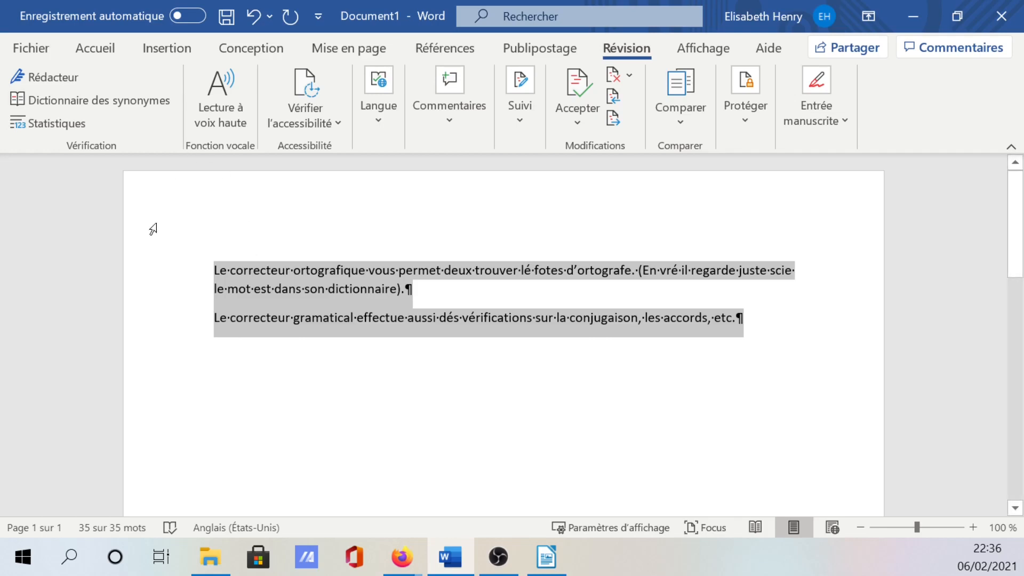
At the start of the first paragraph, with no text selected, set the proofing language to Français (France) and re-enable spelling and grammar checking
left_click(383, 123)
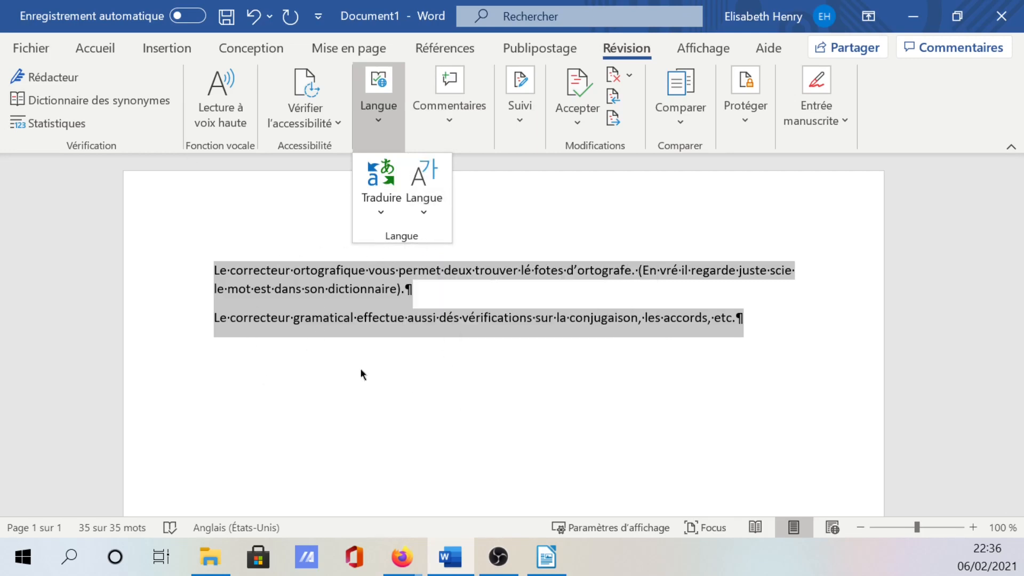
key("Escape")
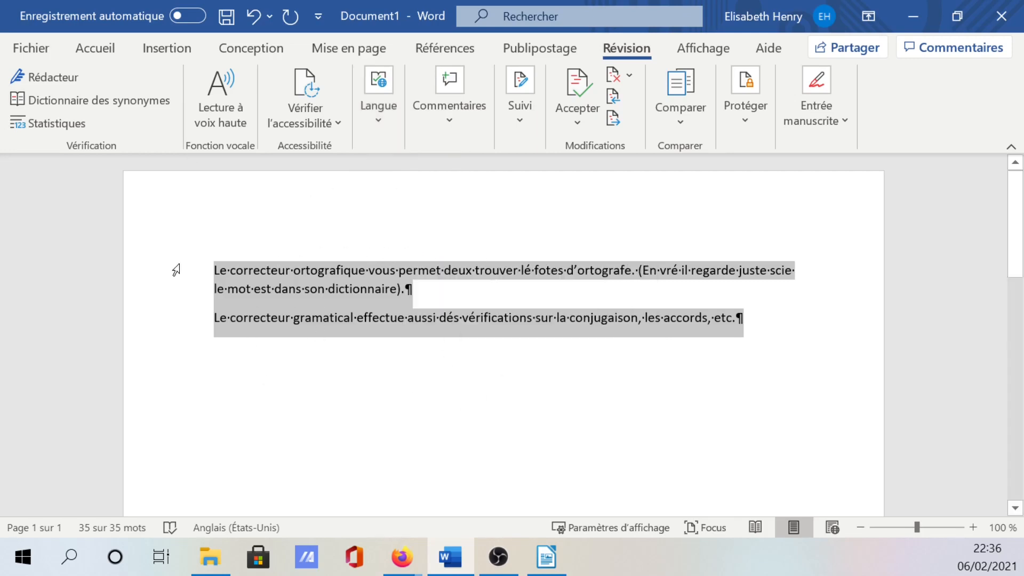
left_click(215, 271)
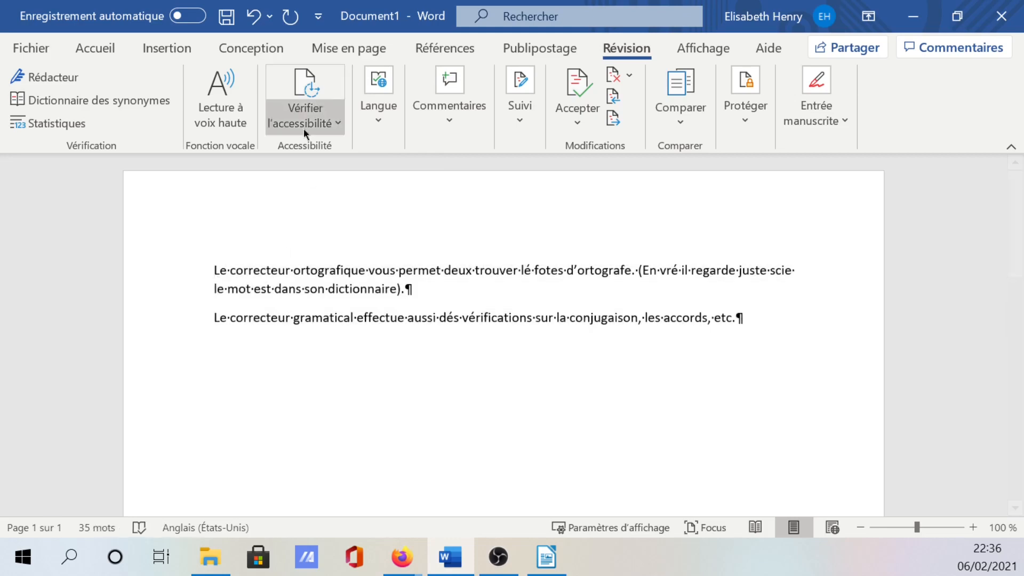
left_click(362, 129)
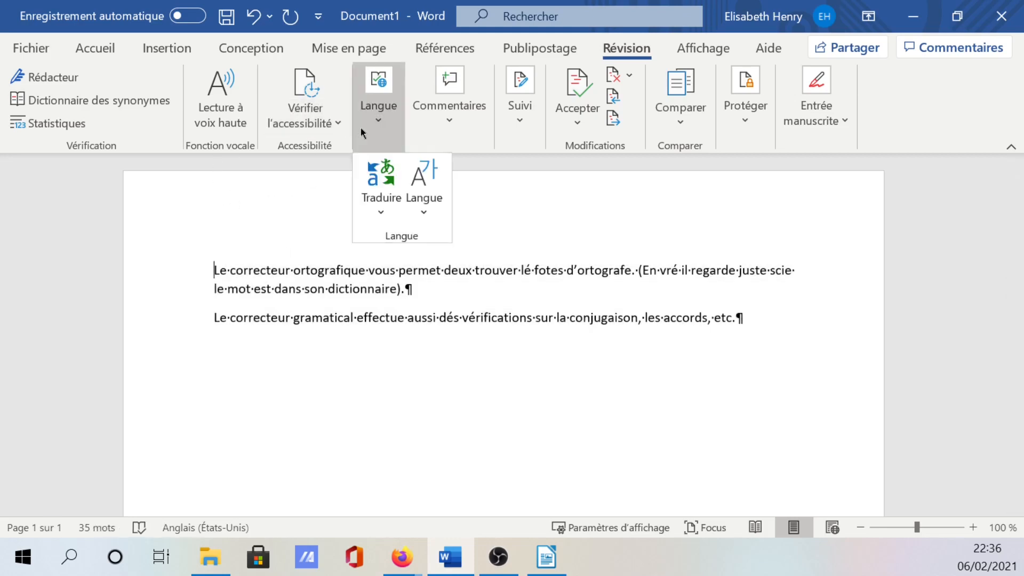
left_click(421, 210)
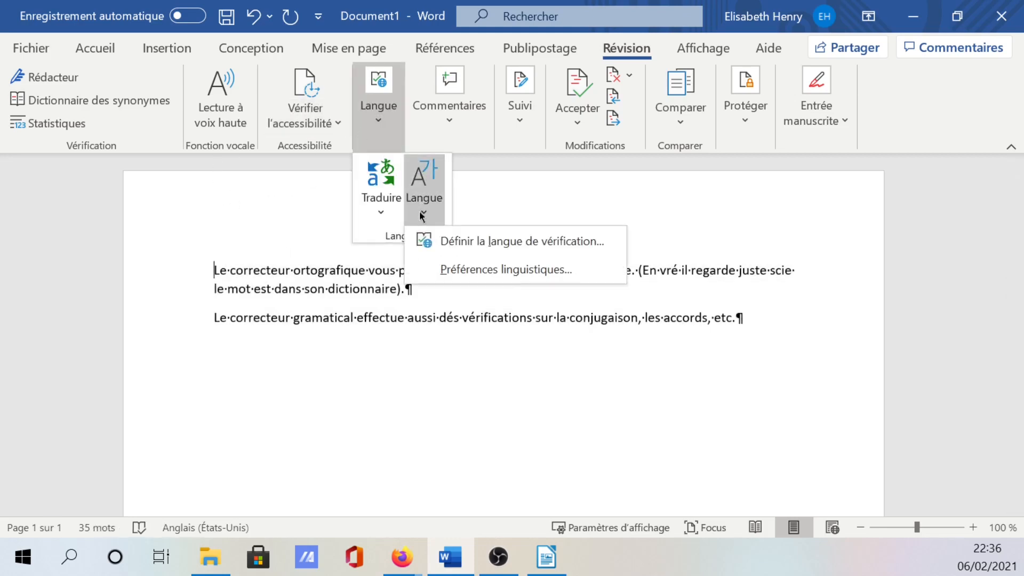
left_click(472, 252)
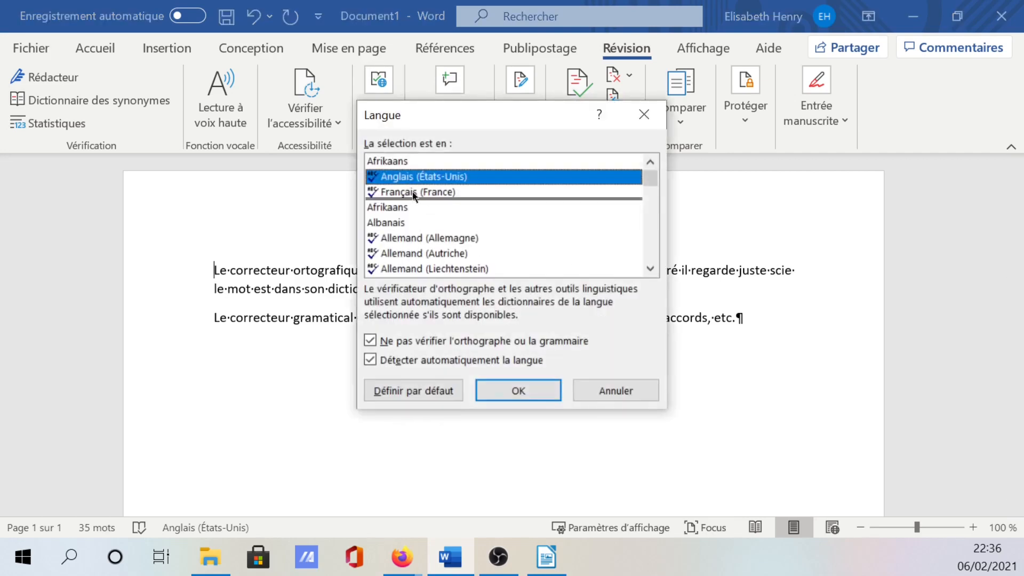
left_click(412, 191)
left_click(370, 340)
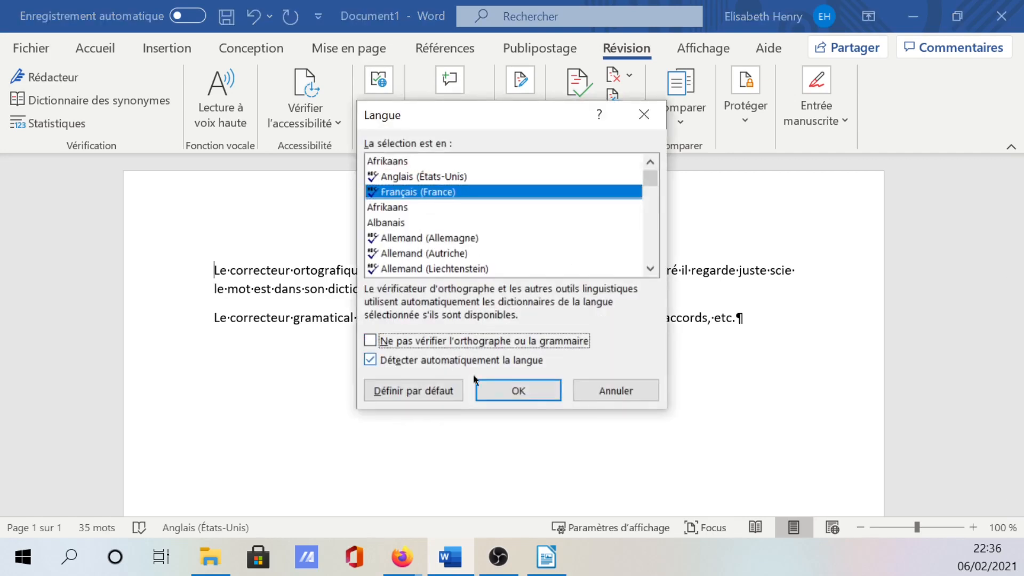
left_click(524, 396)
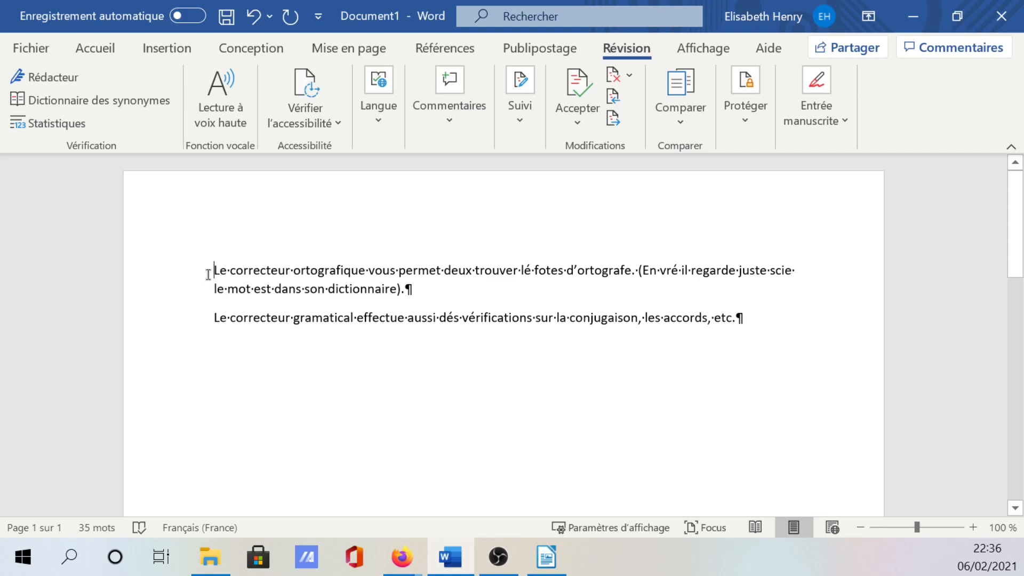
Set the proofing language of both full paragraphs to Français (France) and re-enable spelling and grammar checking for them
left_click_drag(215, 270, 747, 369)
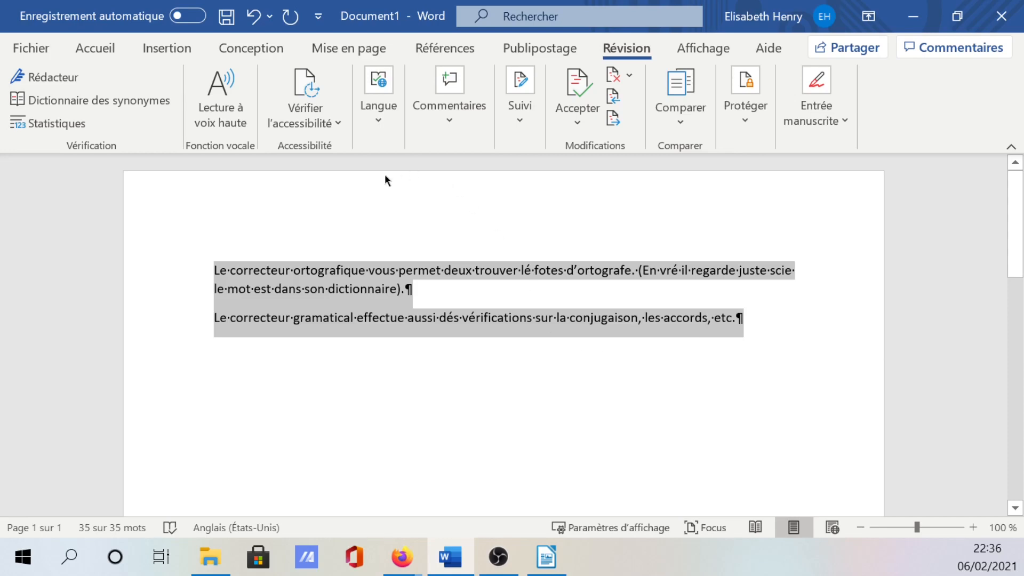
left_click(394, 144)
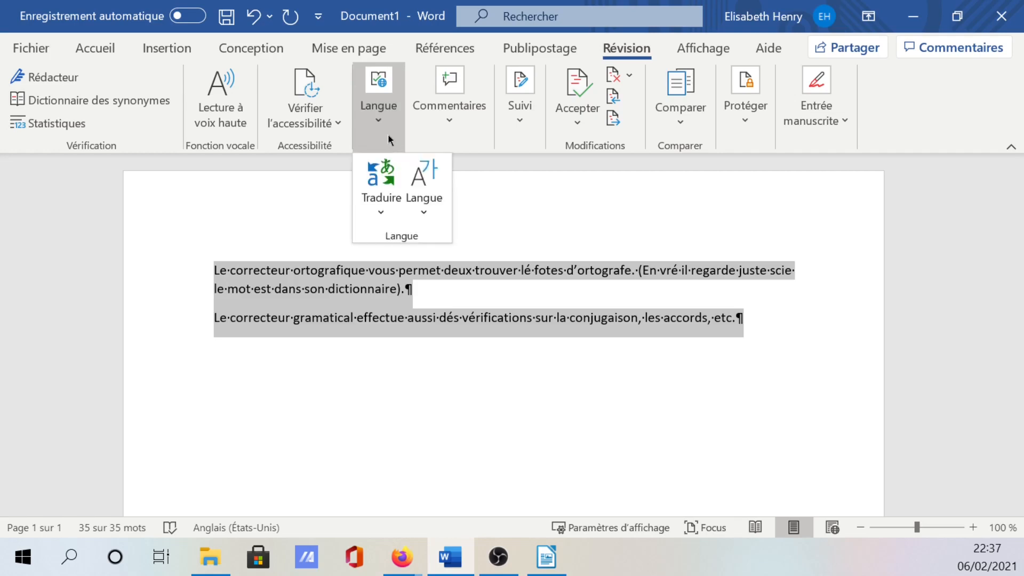
left_click(422, 207)
left_click(473, 242)
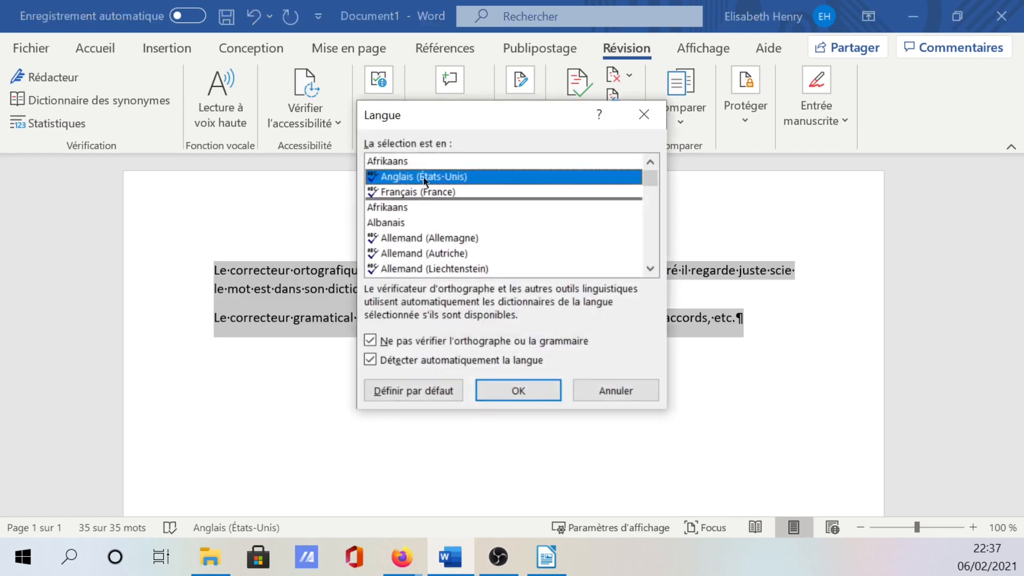
left_click(416, 189)
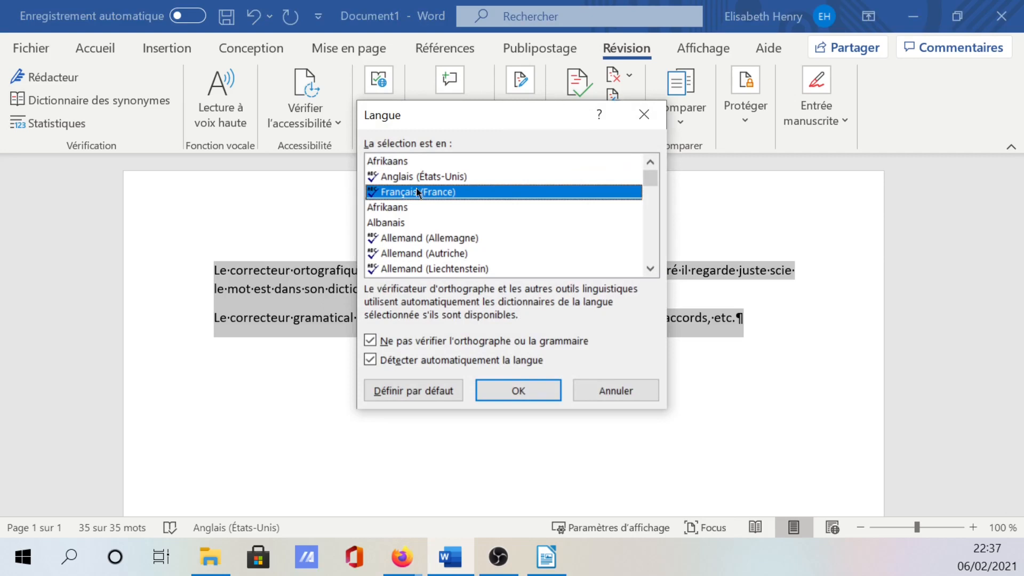
left_click(371, 342)
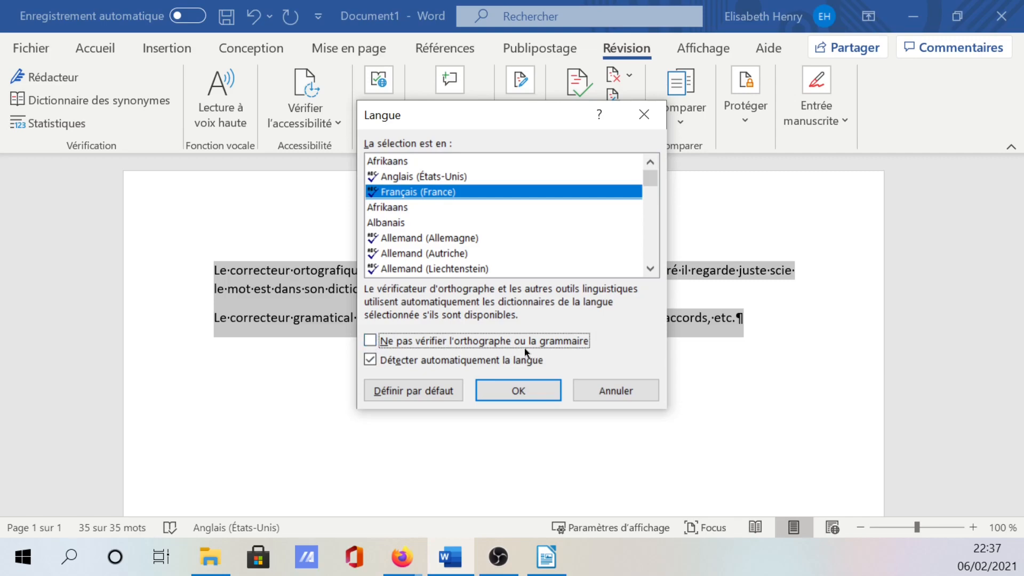
left_click(488, 398)
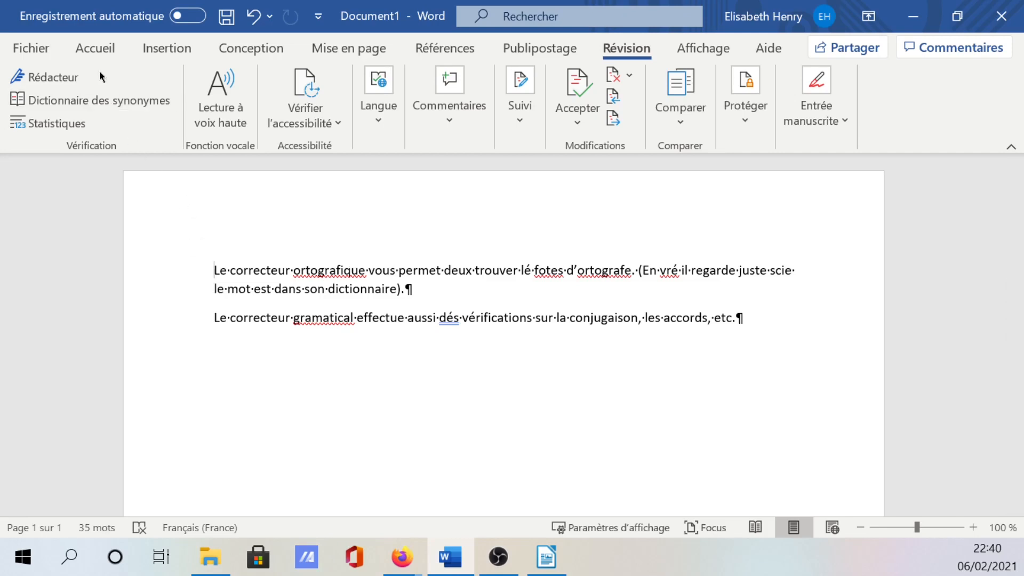
Run the Rédacteur check on the document and start reviewing the Orthographe corrections
left_click(74, 78)
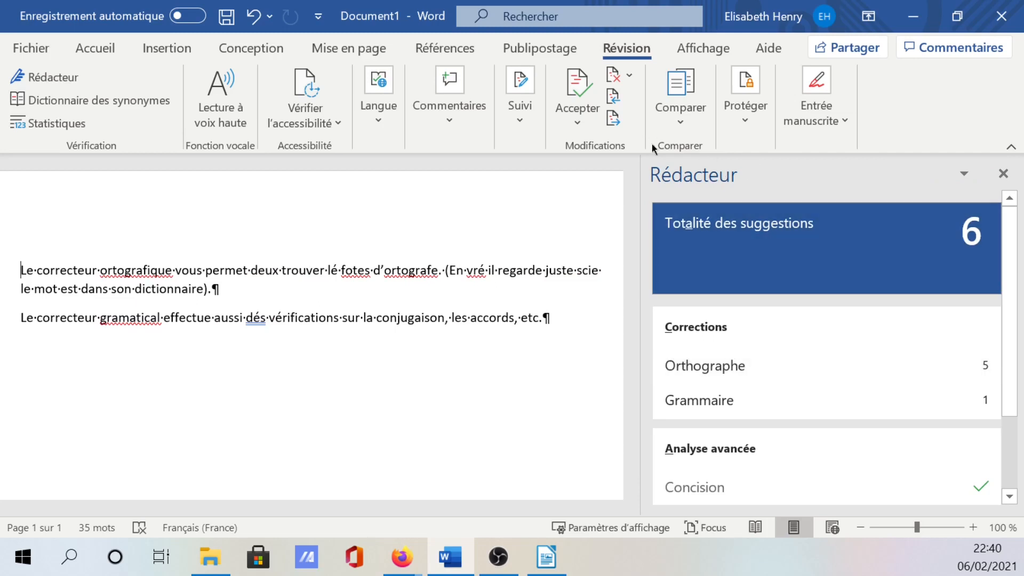
scroll(710, 331, "down", 2)
scroll(711, 330, "up", 1)
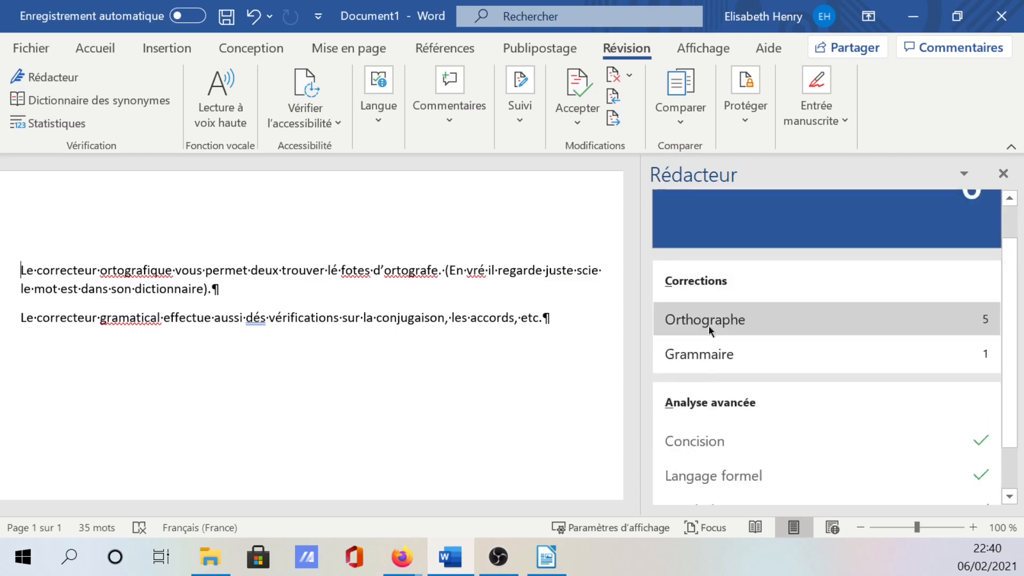
scroll(711, 331, "down", 1)
scroll(709, 327, "up", 2)
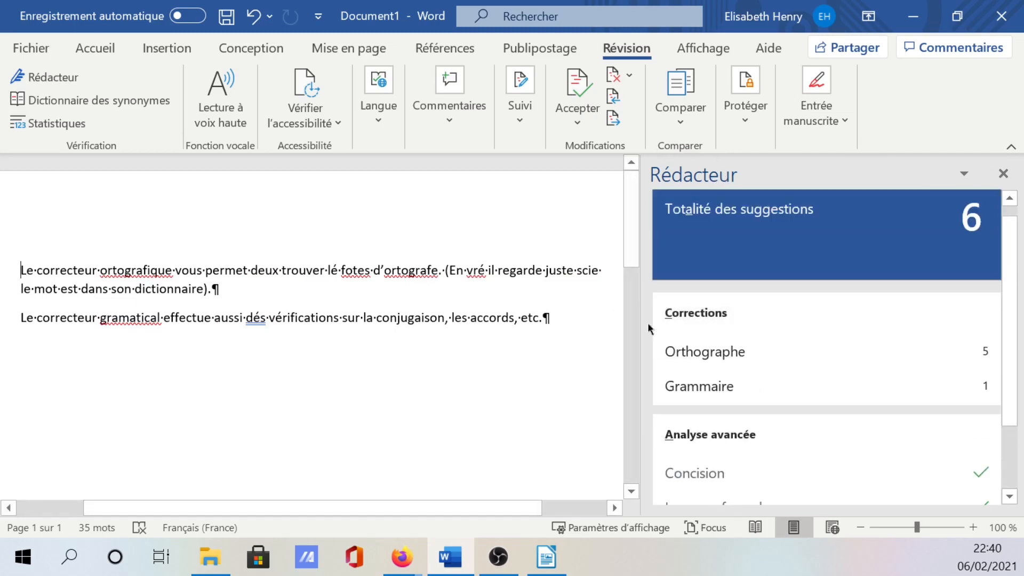
left_click(677, 342)
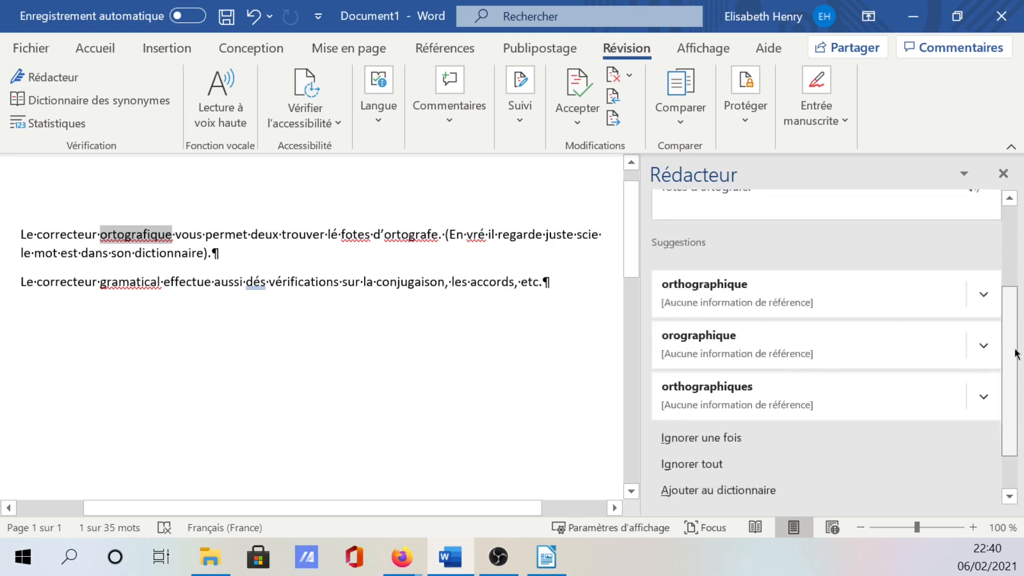
Correct the misspelled words with the suggestions orthographique, fautes, vrai, grammatical and orthographe
scroll(1016, 358, "down", 3)
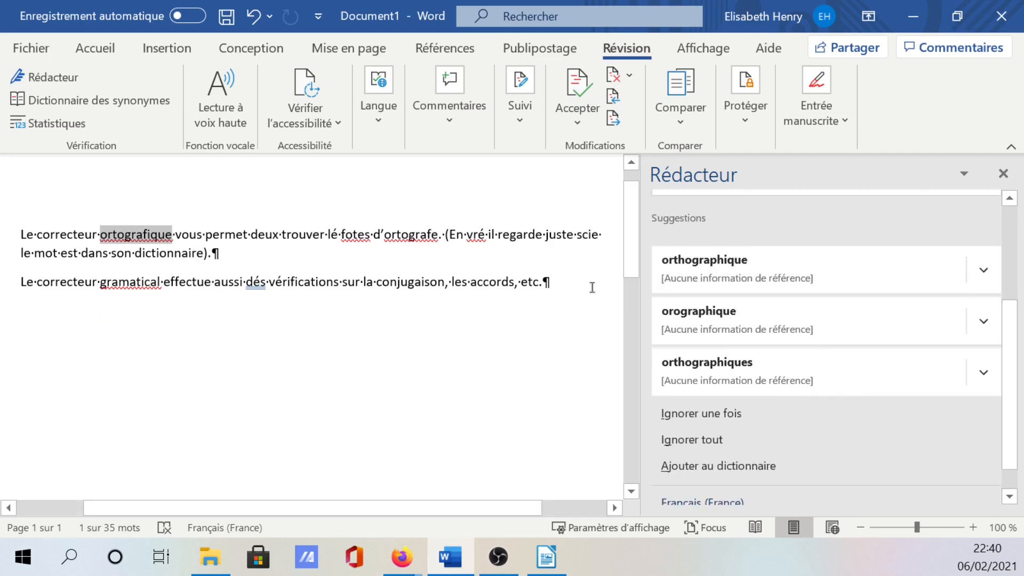
left_click(742, 274)
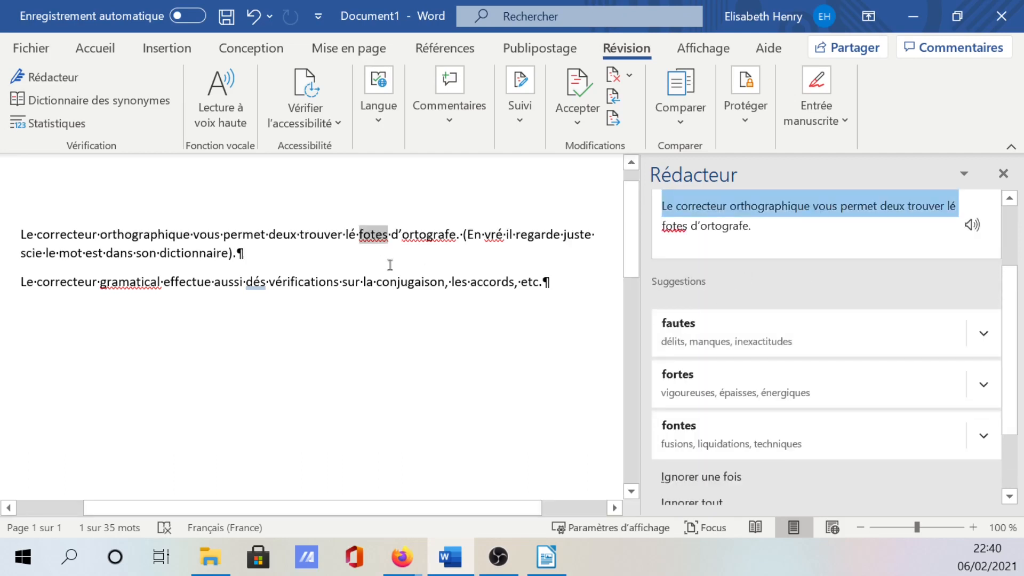
left_click(675, 335)
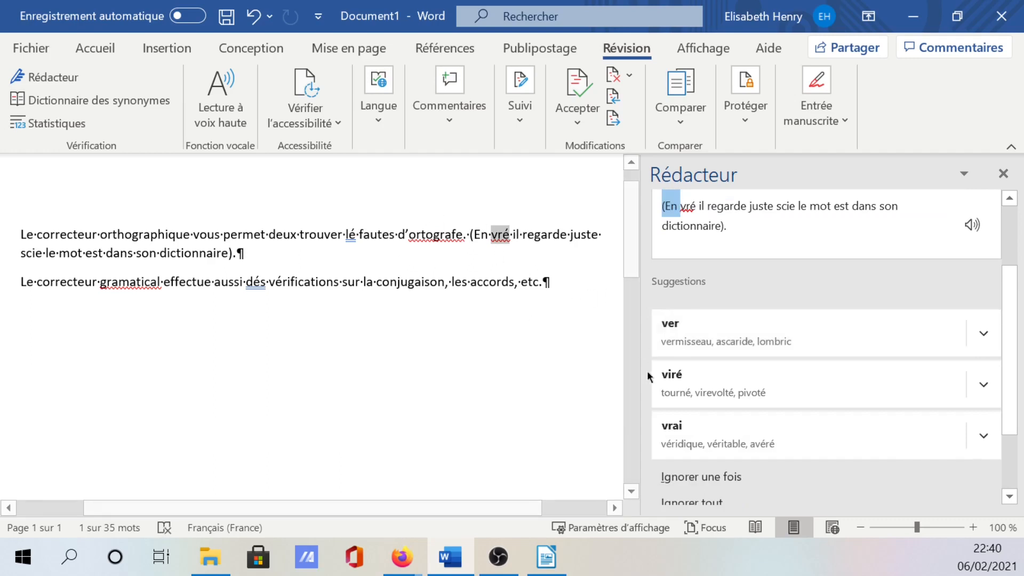
left_click(700, 447)
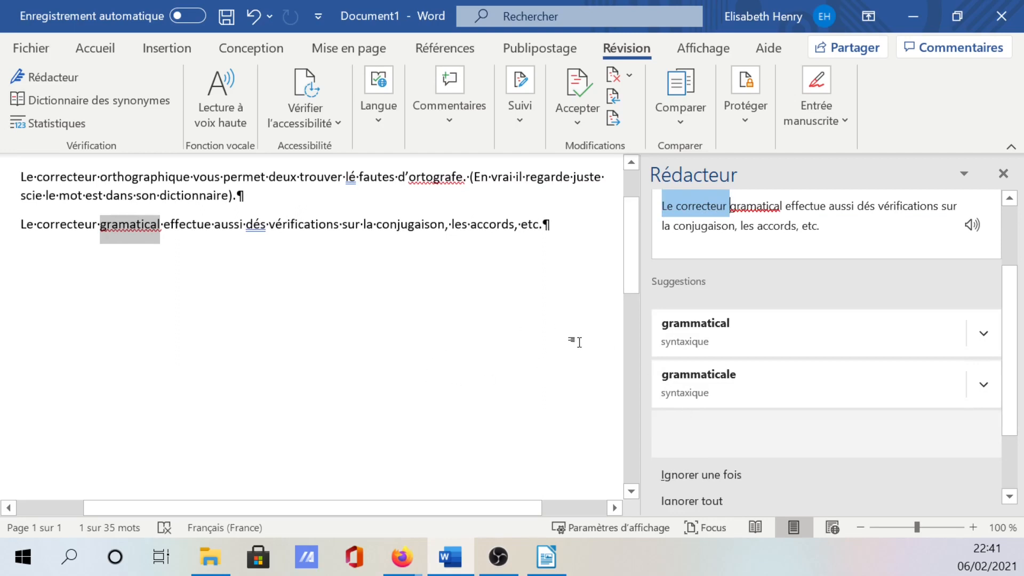
left_click(715, 339)
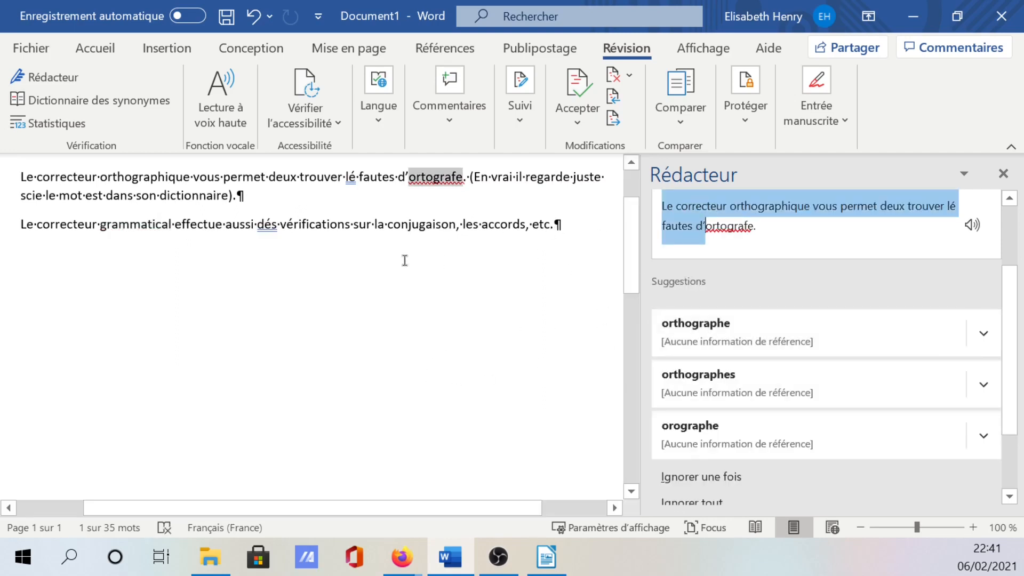
left_click(671, 341)
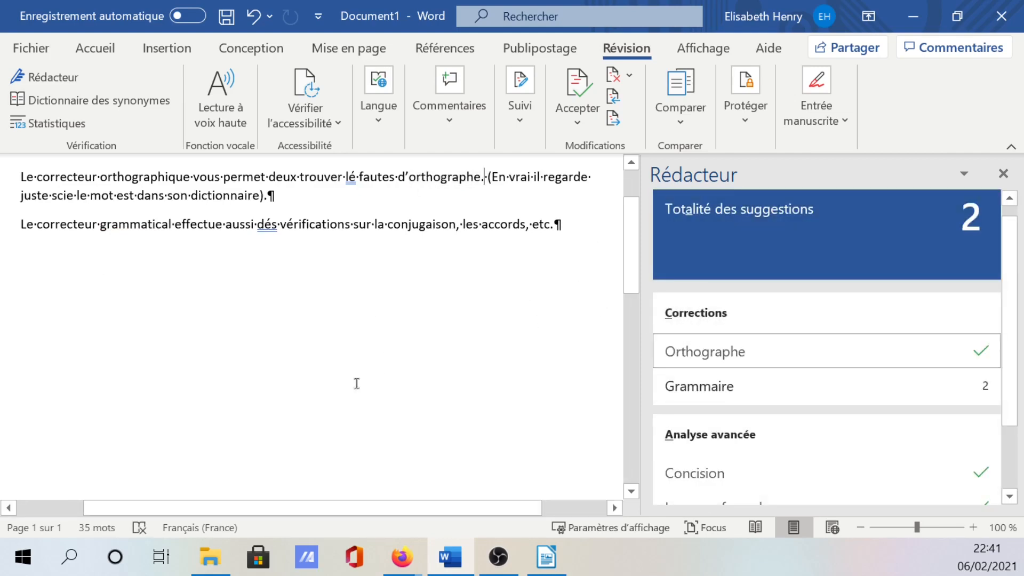
Correct the Grammaire issues with the suggestions des and les, and dismiss the end-of-review message
left_click(741, 388)
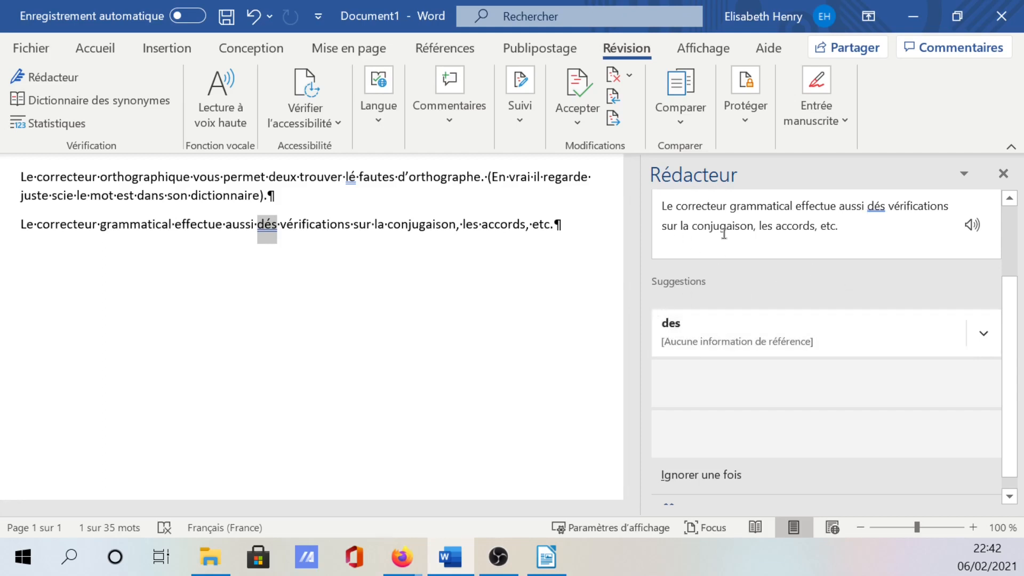
left_click(686, 336)
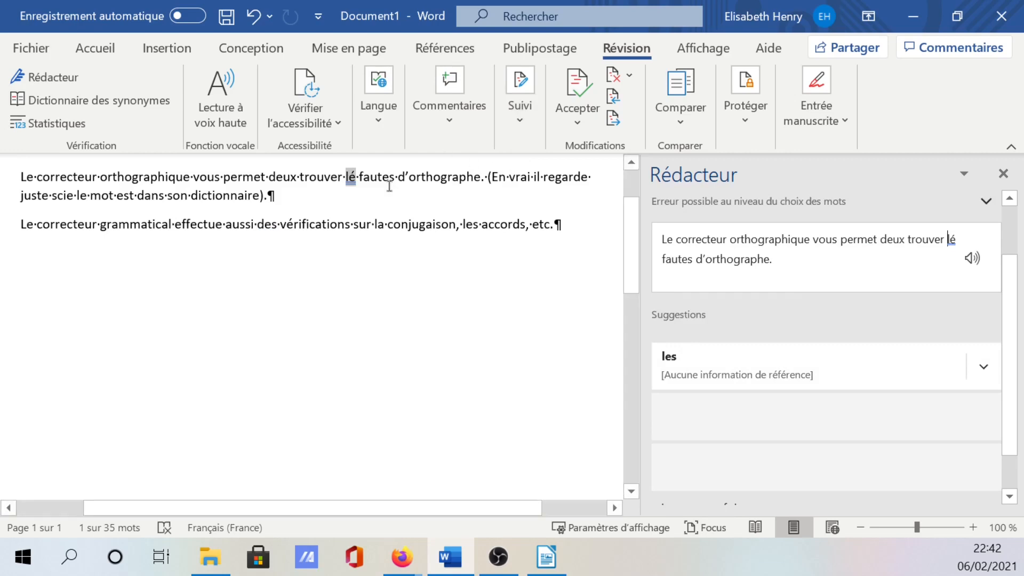
left_click(666, 371)
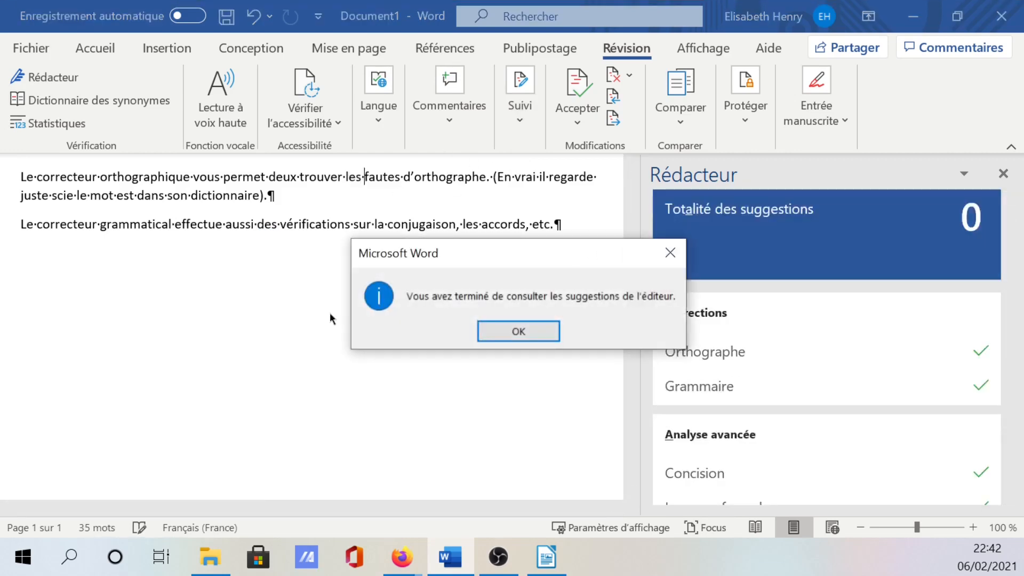
left_click(525, 333)
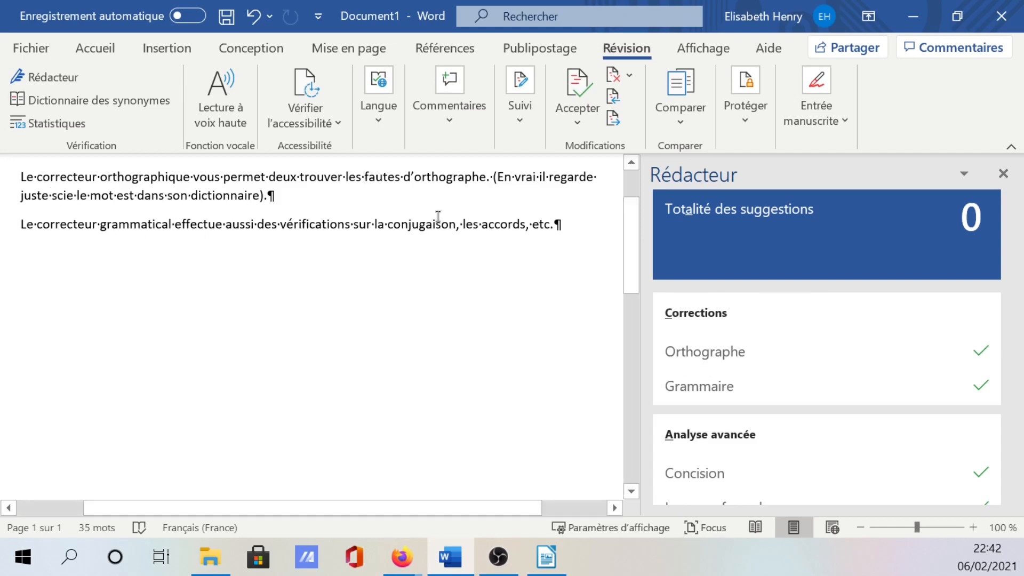
Add a new paragraph after the last one reading "Bonjour !", letting Word insert the non-breaking space before the exclamation mark
left_click(552, 231)
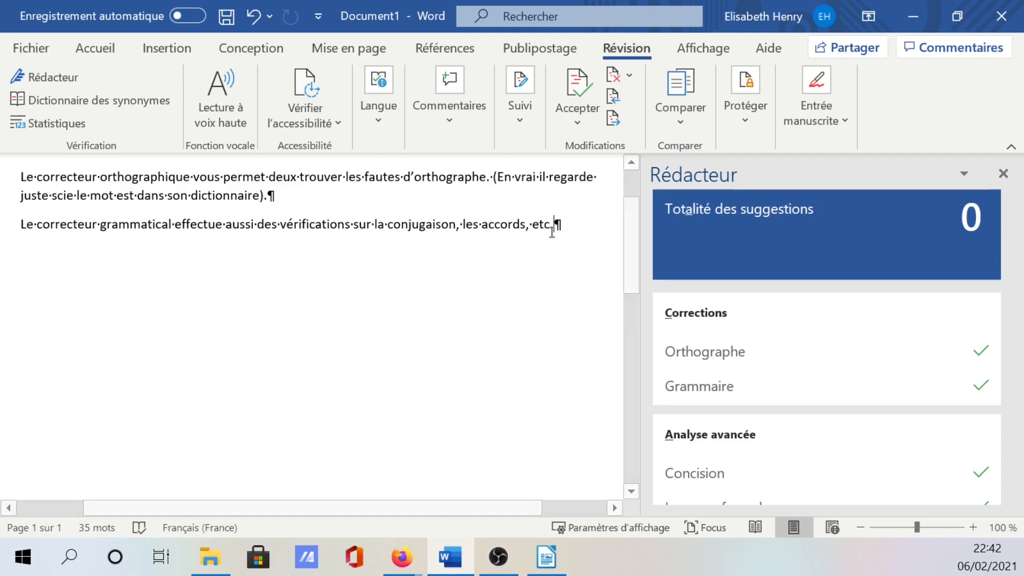
type("ç")
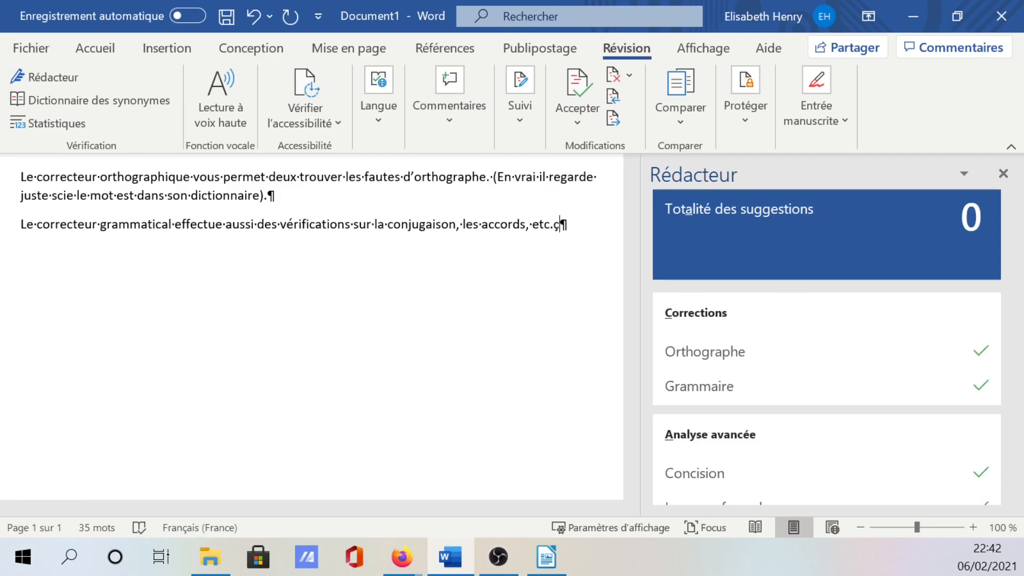
key("BackSpace")
key("Return")
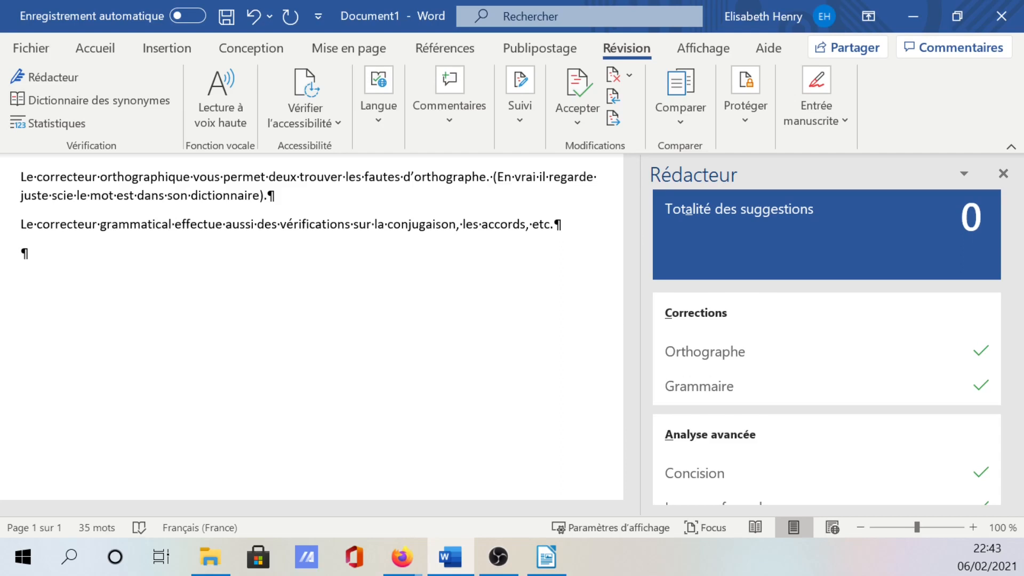
type("Bonjour ")
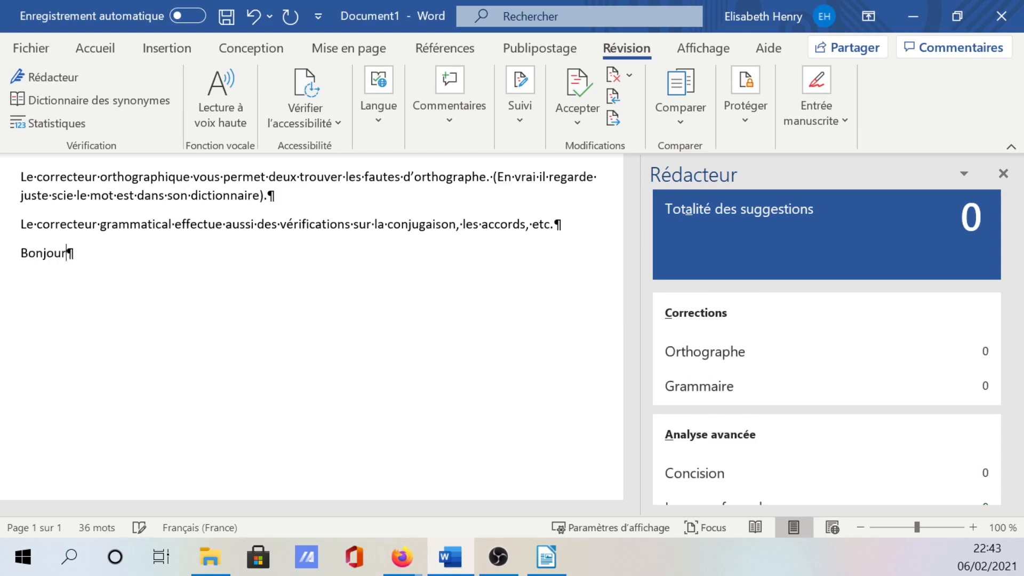
type("!")
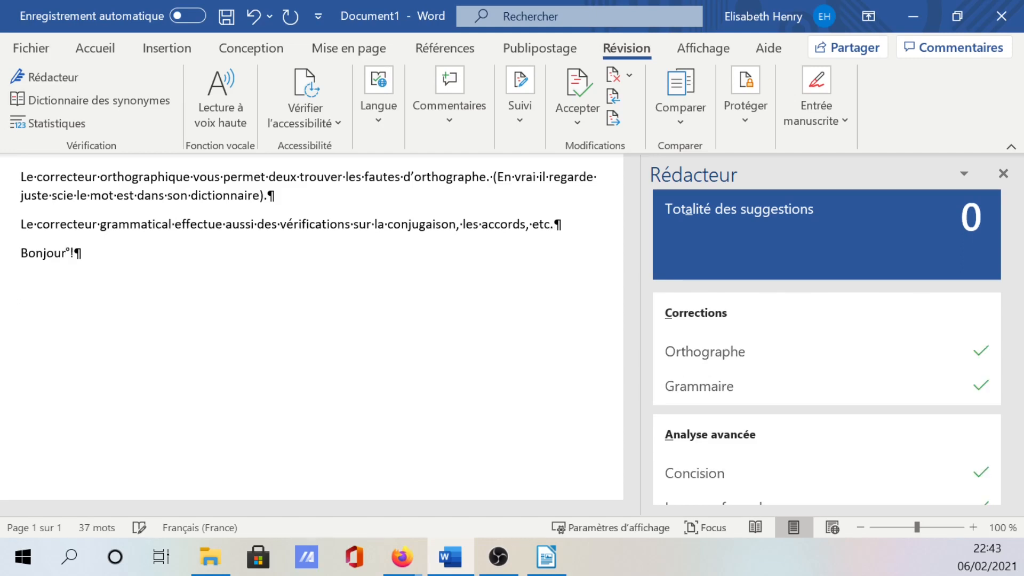
After "Bonjour !", add a space and an opening guillemet « followed by a non-breaking space
scroll(552, 233, "up", 7, "ctrl")
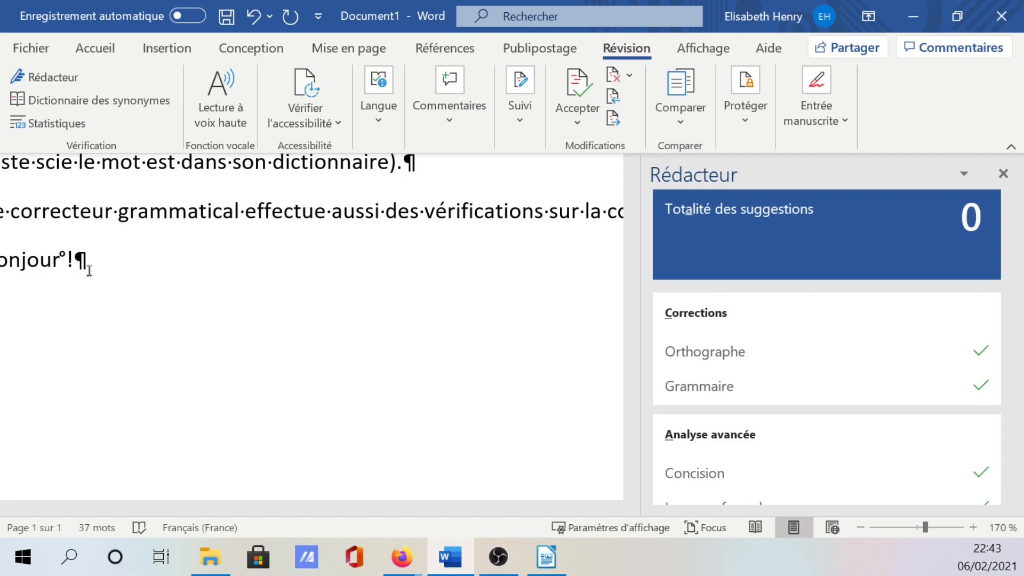
key("Left")
key("Left")
key("Left")
scroll(89, 271, "left", 1)
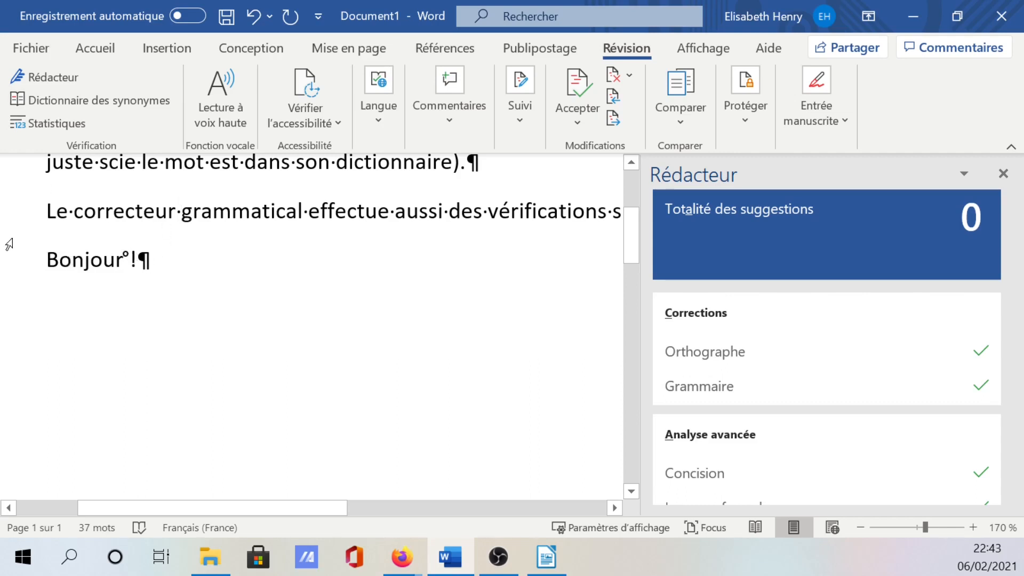
left_click(239, 267)
type("«")
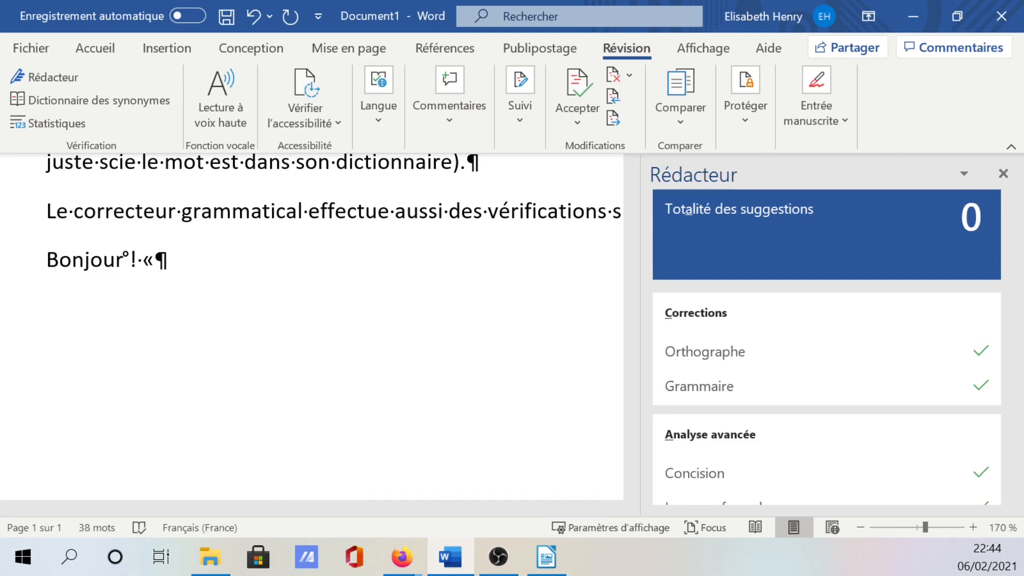
key("BackSpace")
type("«")
key("BackSpace")
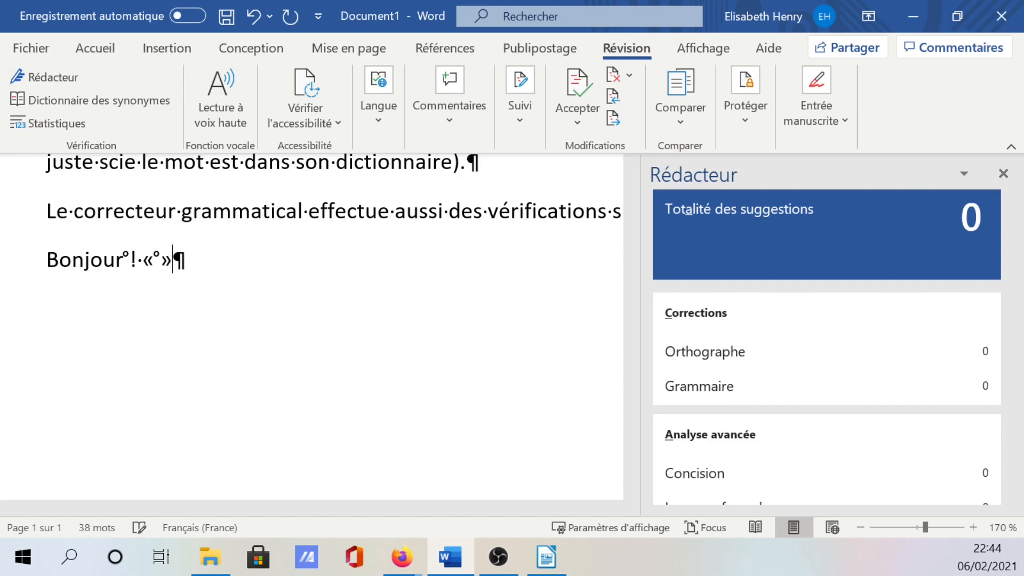
key("ctrl+shift+space")
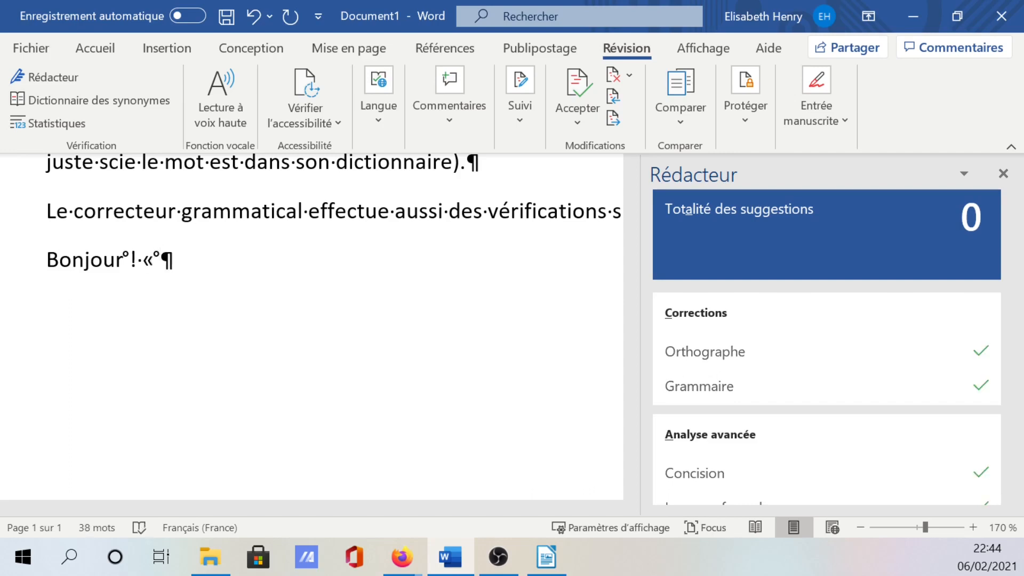
Write "Comment allez-vous ?" after the opening guillemet, discarding any other wording started there
type("Vosu")
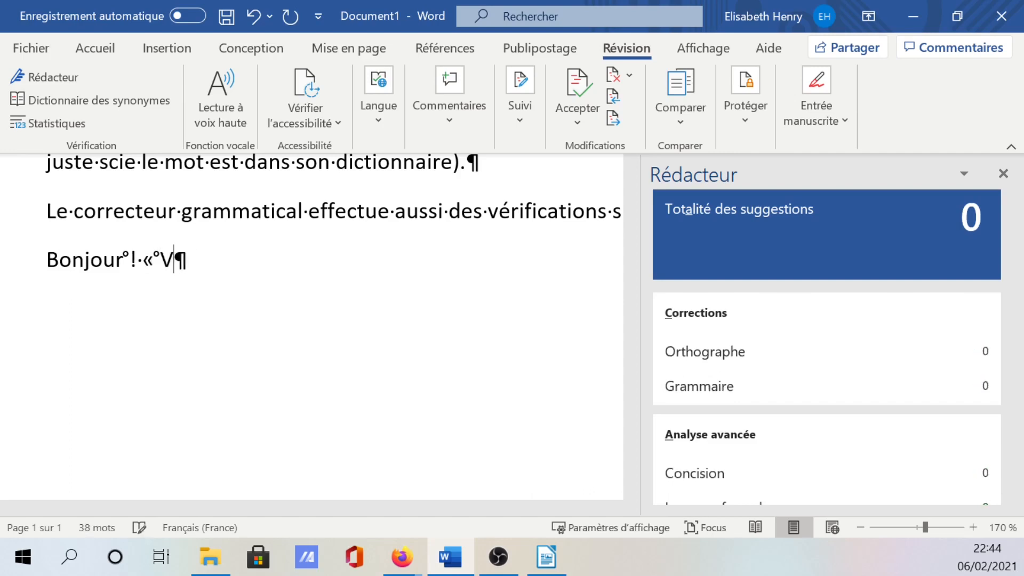
key("BackSpace")
key("BackSpace")
type("u")
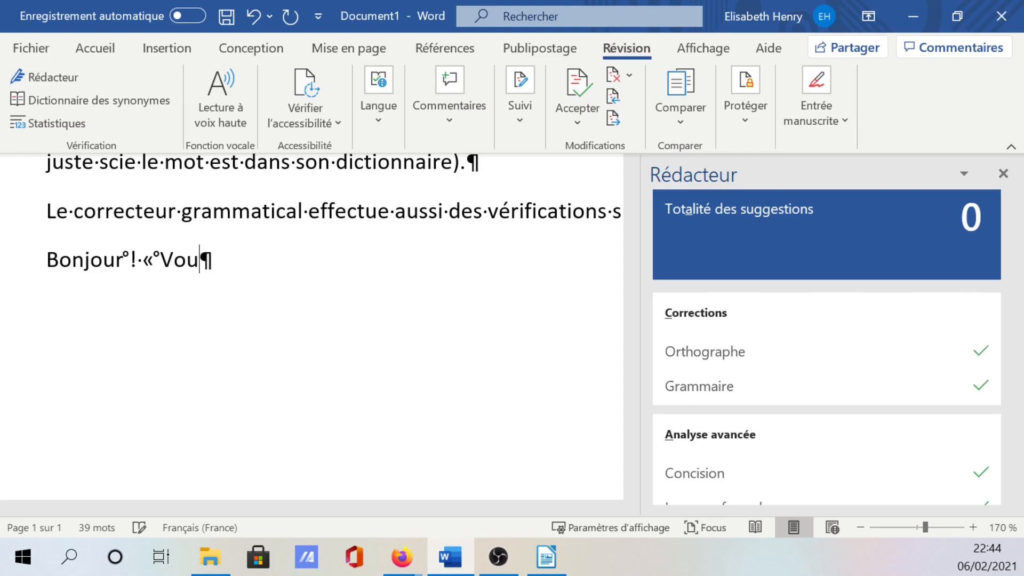
key("BackSpace")
key("BackSpace")
key("BackSpace")
type("Comment allez-vous ?")
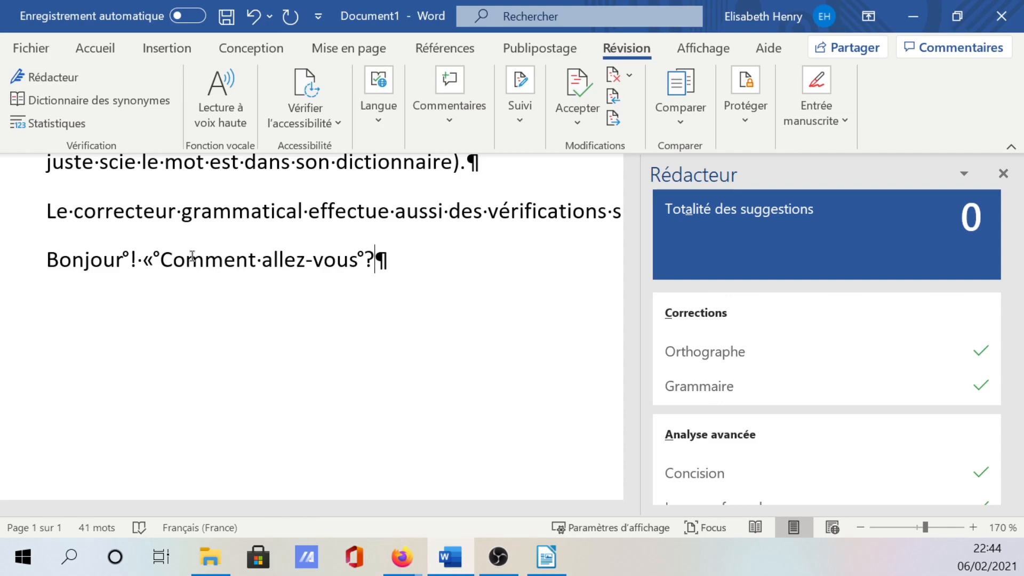
Close the quotation after "Comment allez-vous ?" with a closing guillemet », removing the trial guillemets and extra spaces
type(" »")
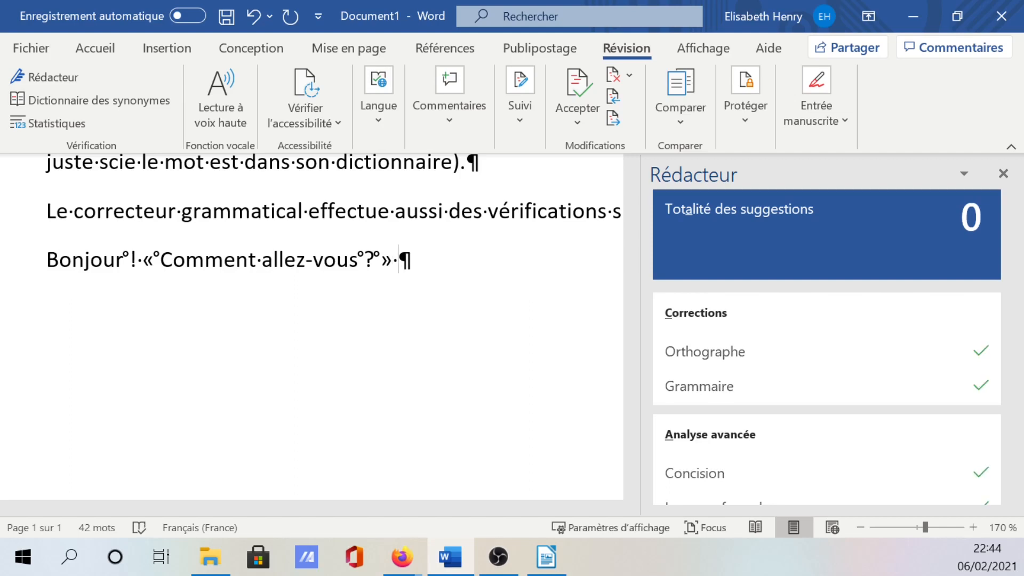
key("BackSpace")
key("BackSpace")
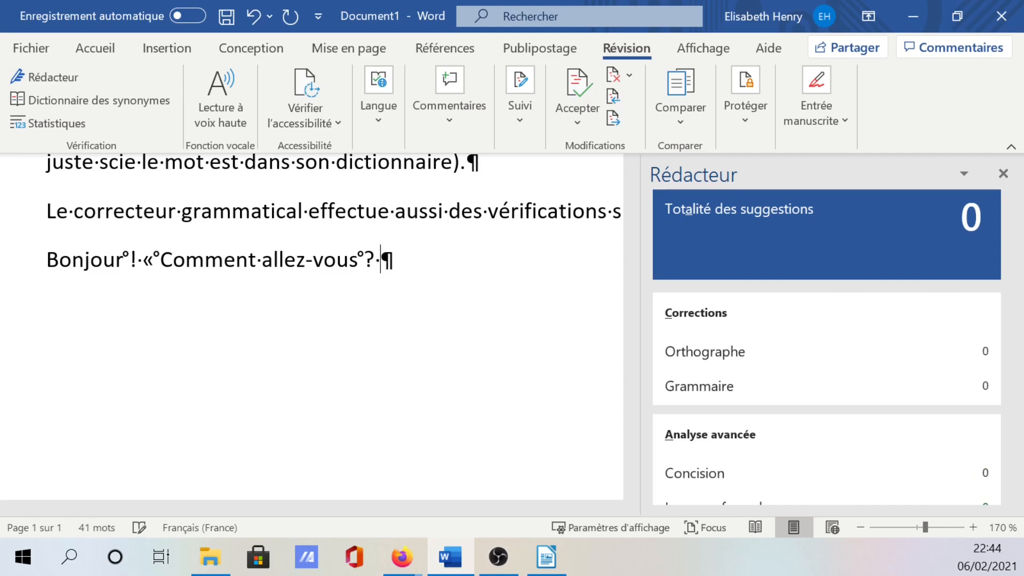
type("«")
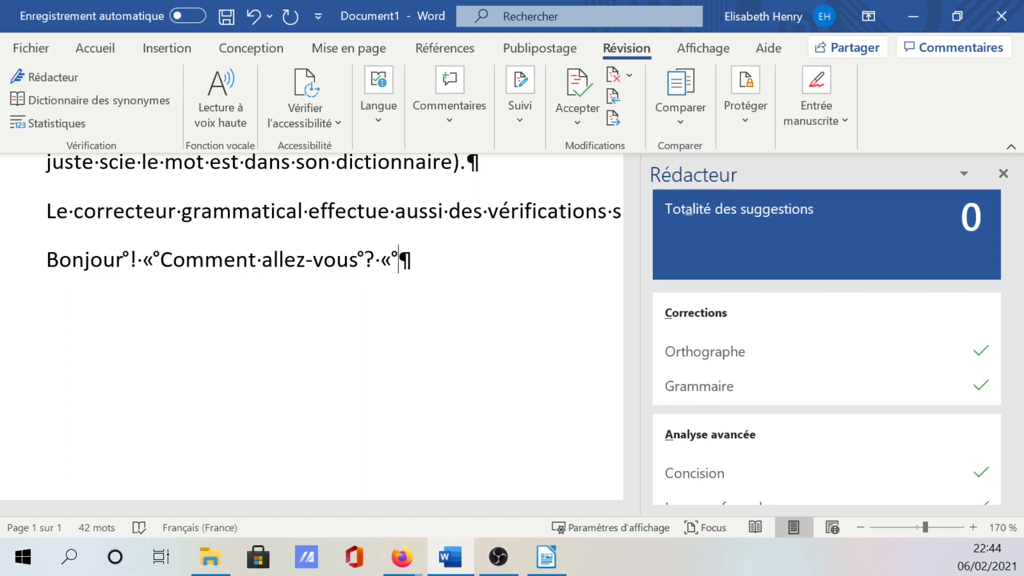
key("BackSpace")
key("BackSpace")
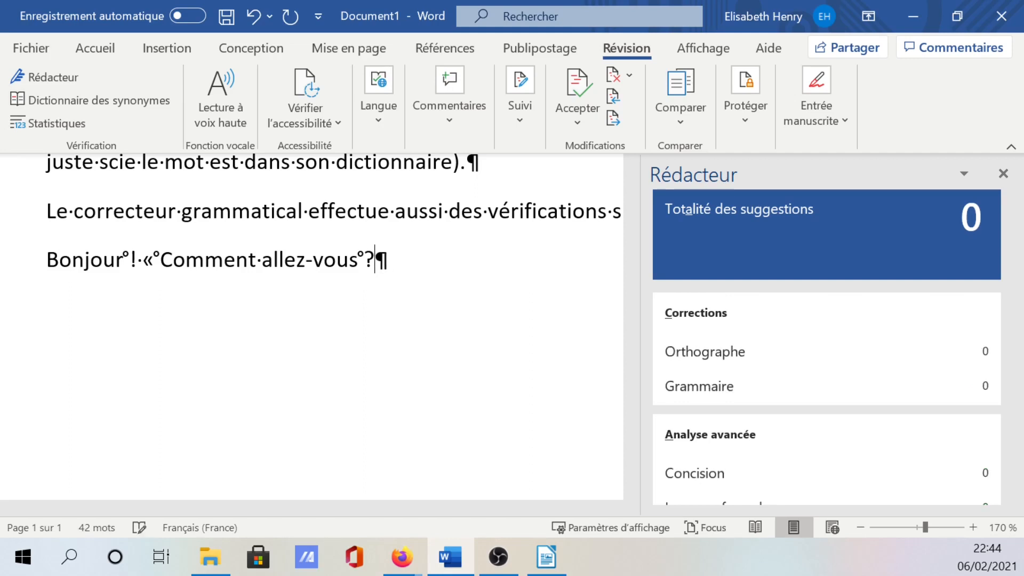
type("«")
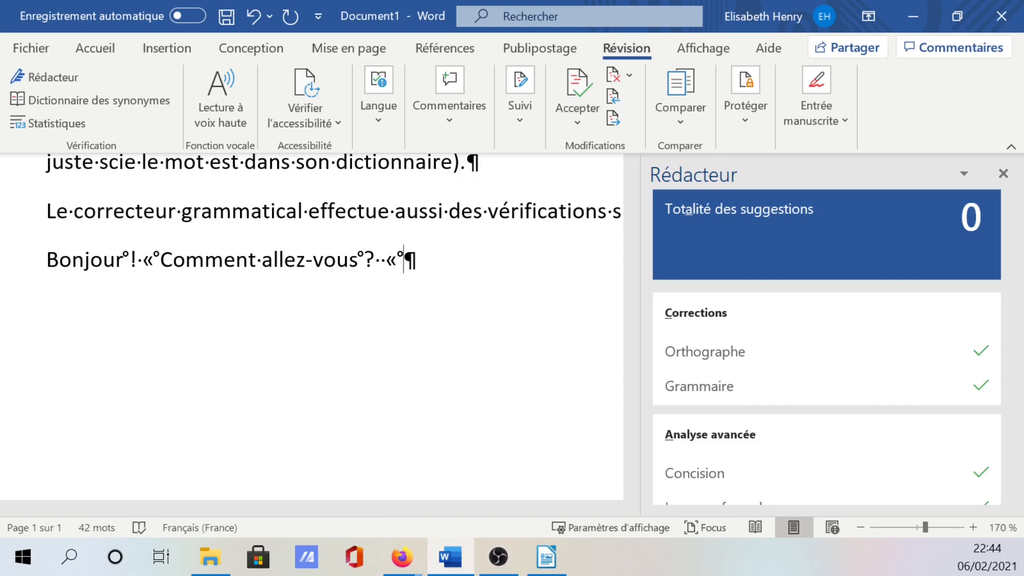
key("BackSpace")
key("BackSpace")
key("BackSpace")
key("BackSpace")
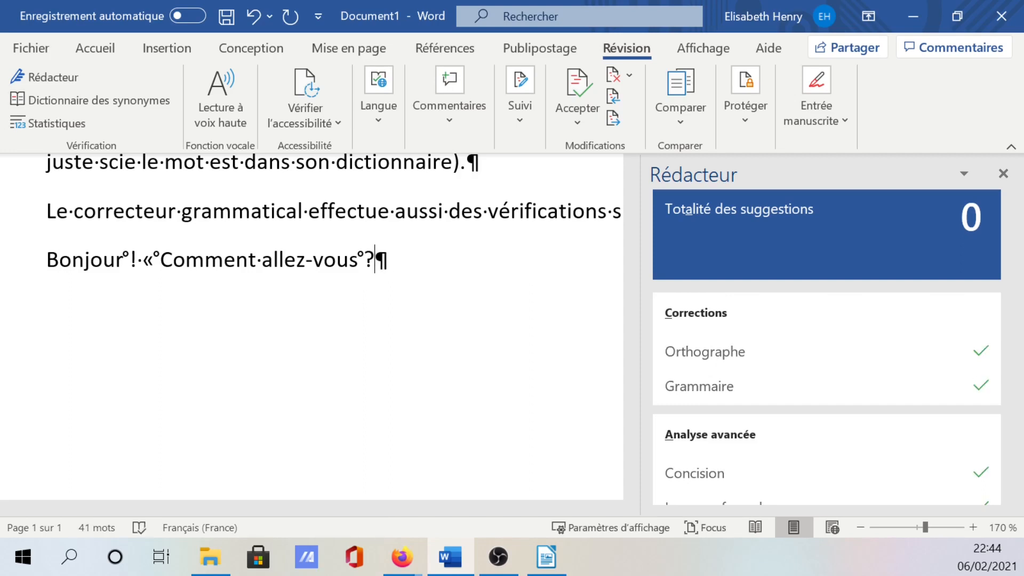
type("»")
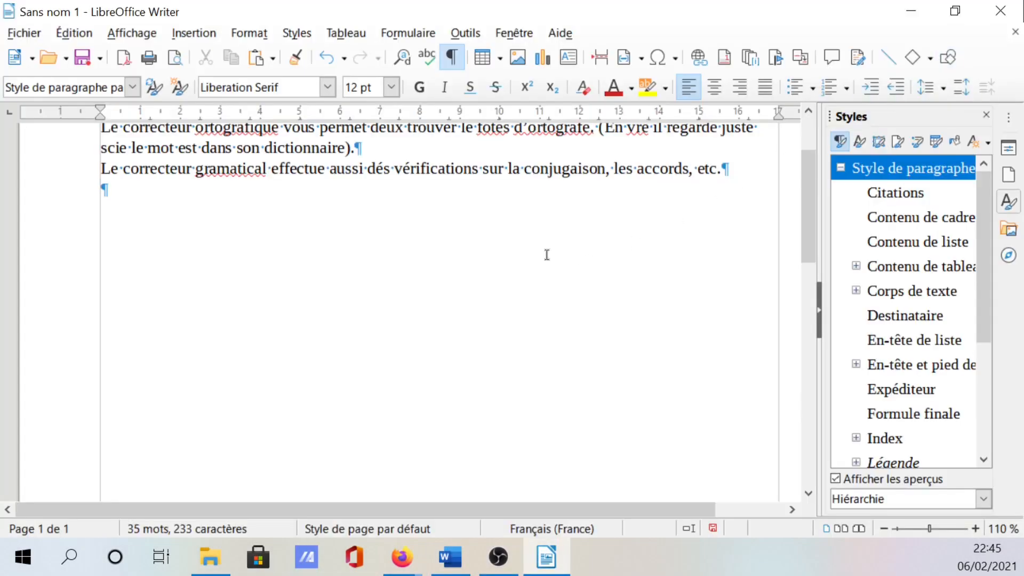
Switch to the misspelled sample text in LibreOffice Writer and look through the spelling and language commands without applying one
scroll(530, 256, "up", 3)
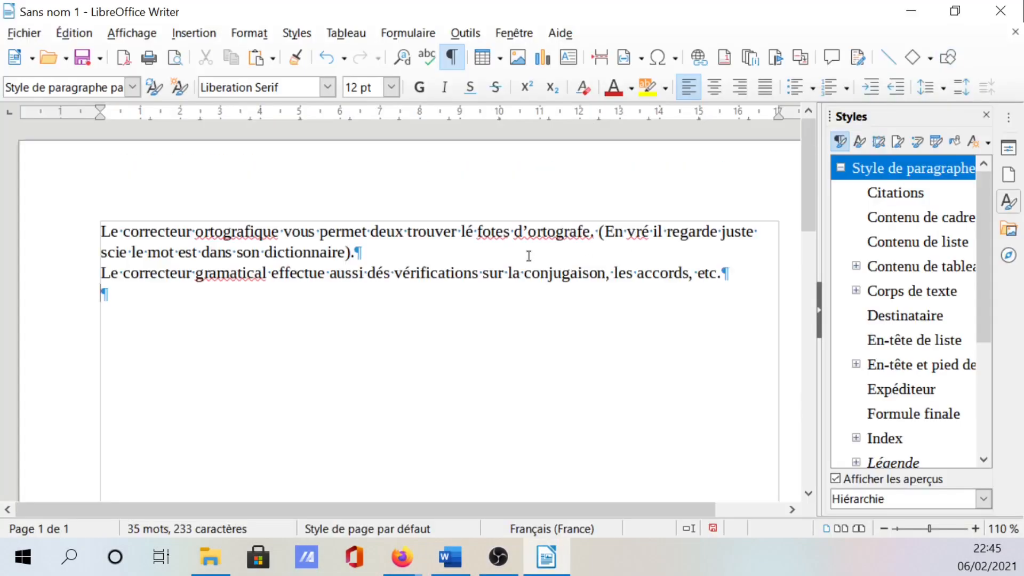
left_click(513, 34)
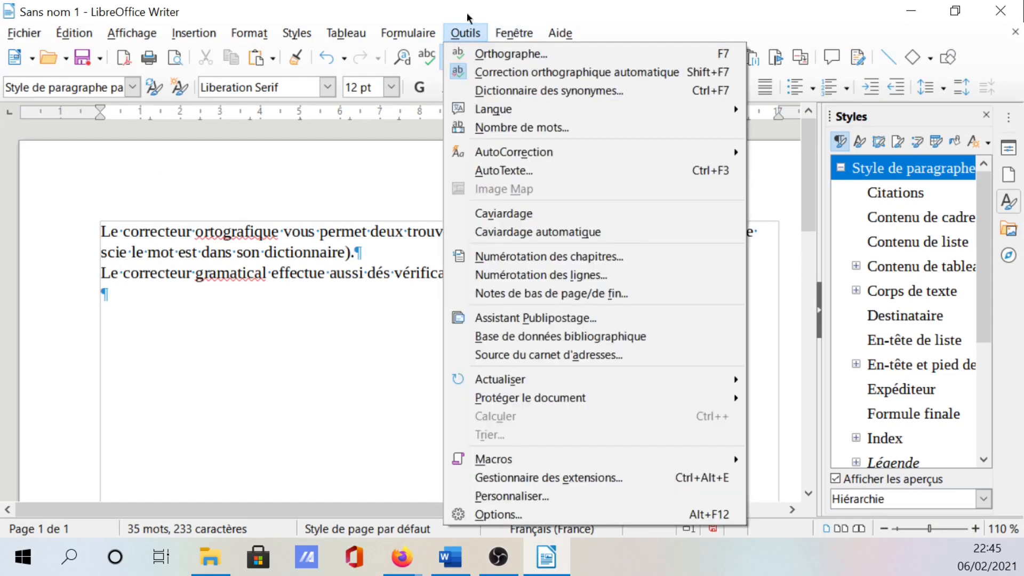
mouse_move(479, 38)
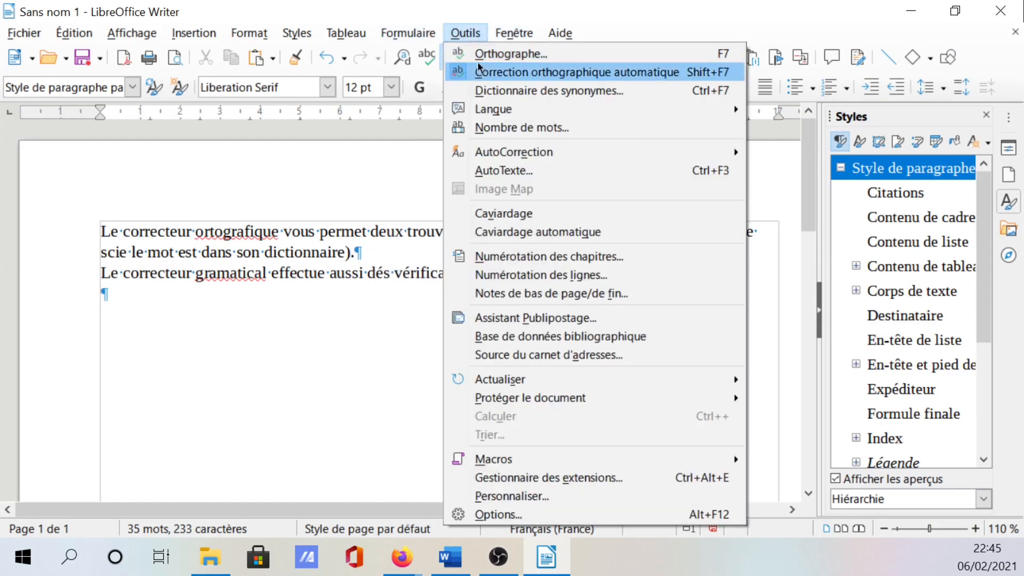
mouse_move(485, 111)
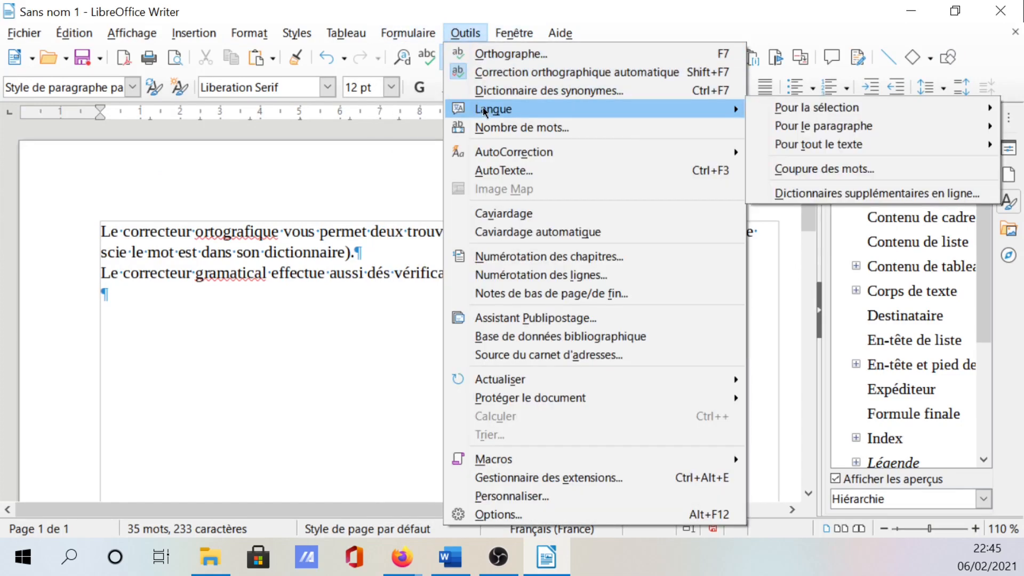
left_click(287, 230)
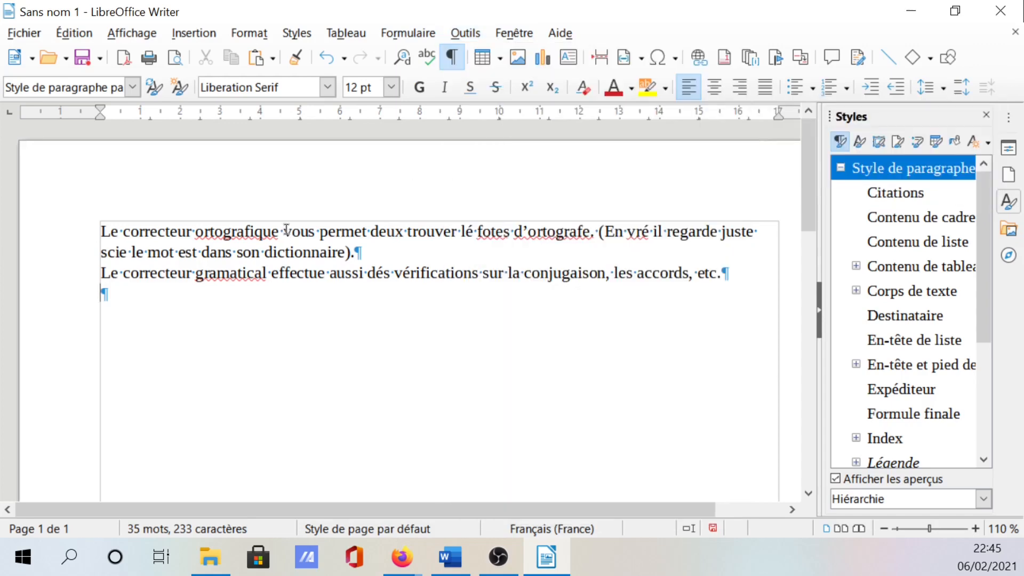
Select both sample paragraphs and review the language choices offered for the selection, the paragraph and the whole text
left_click_drag(196, 315, 99, 219)
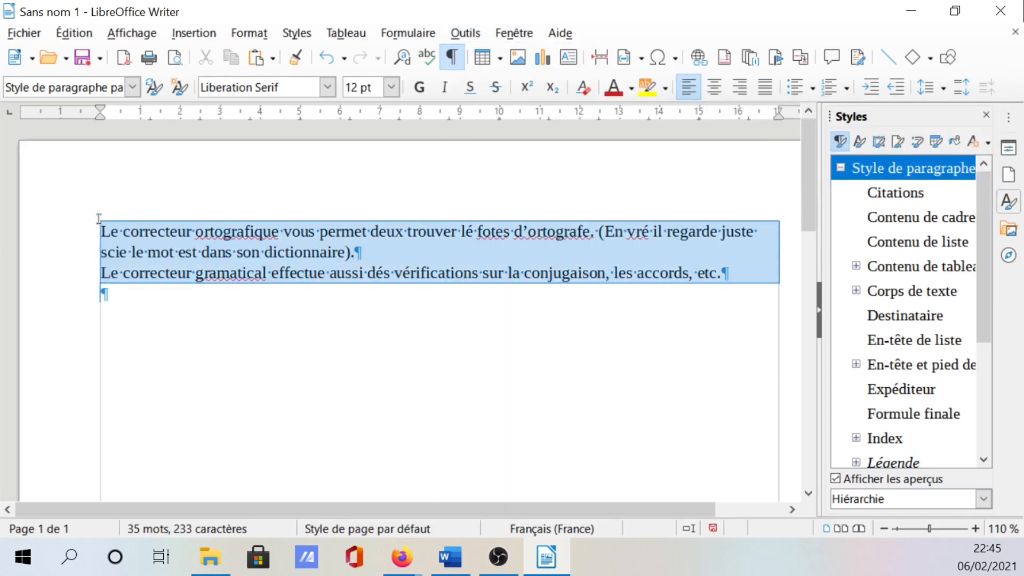
left_click(466, 36)
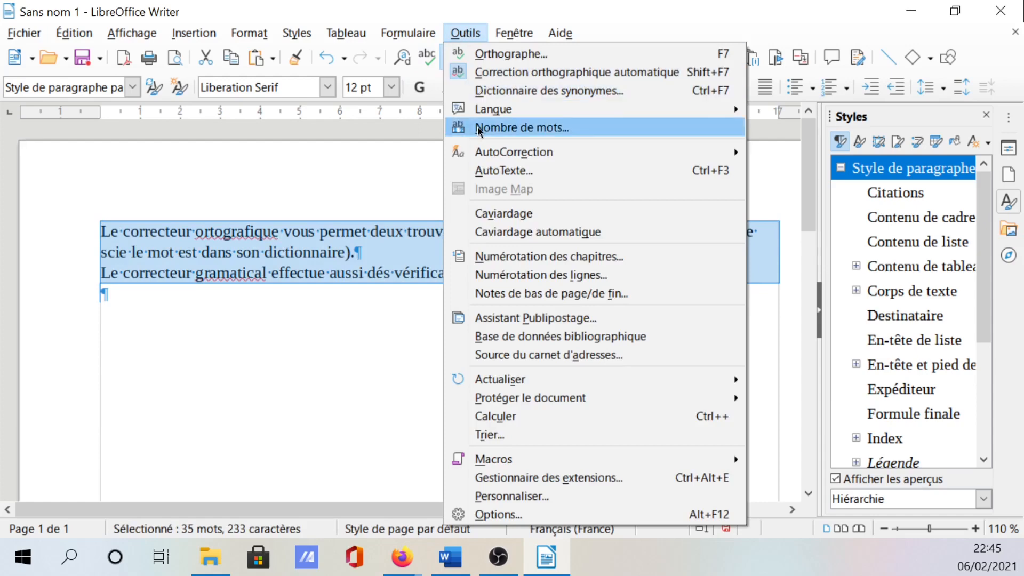
mouse_move(669, 117)
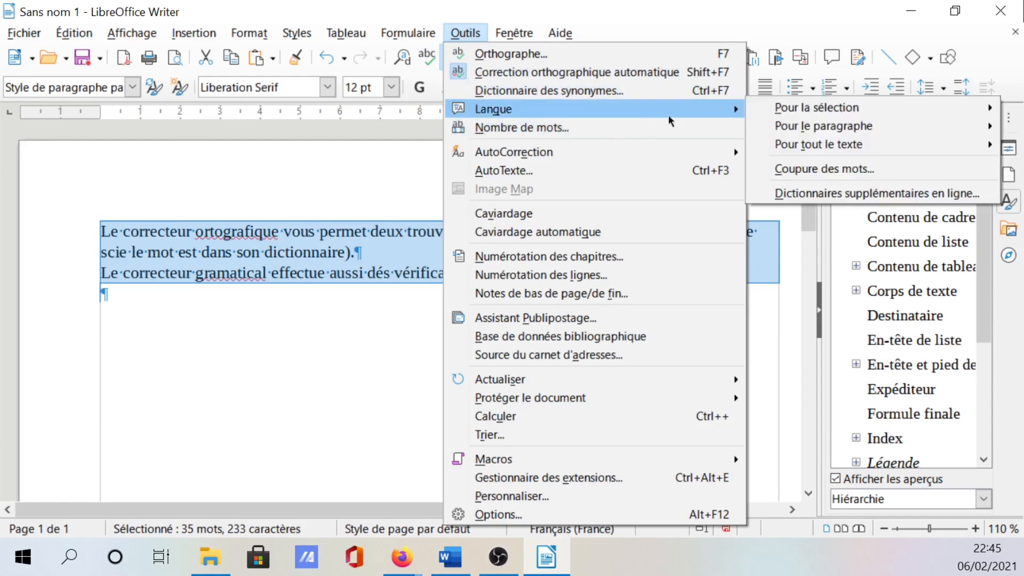
mouse_move(808, 109)
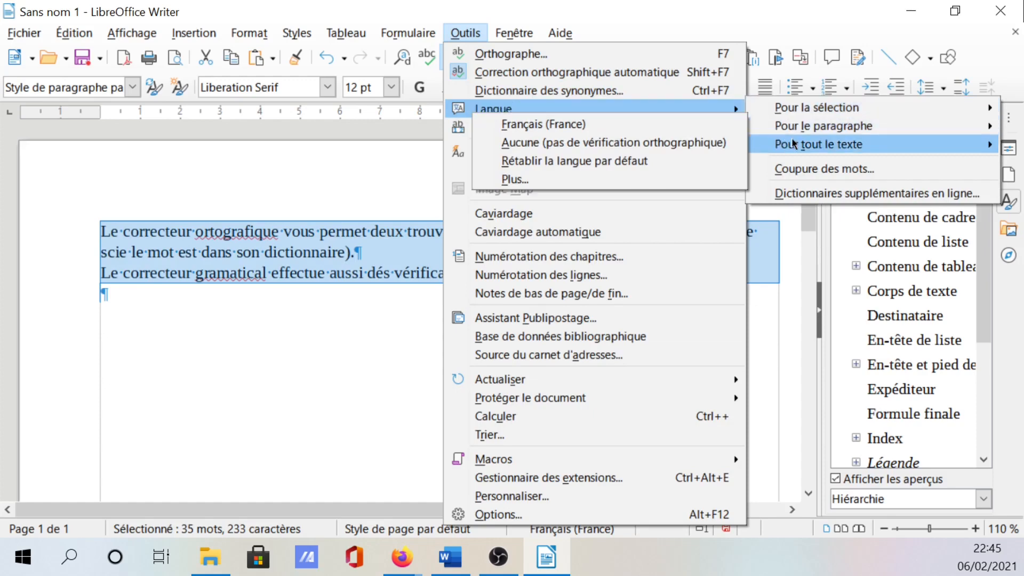
mouse_move(794, 143)
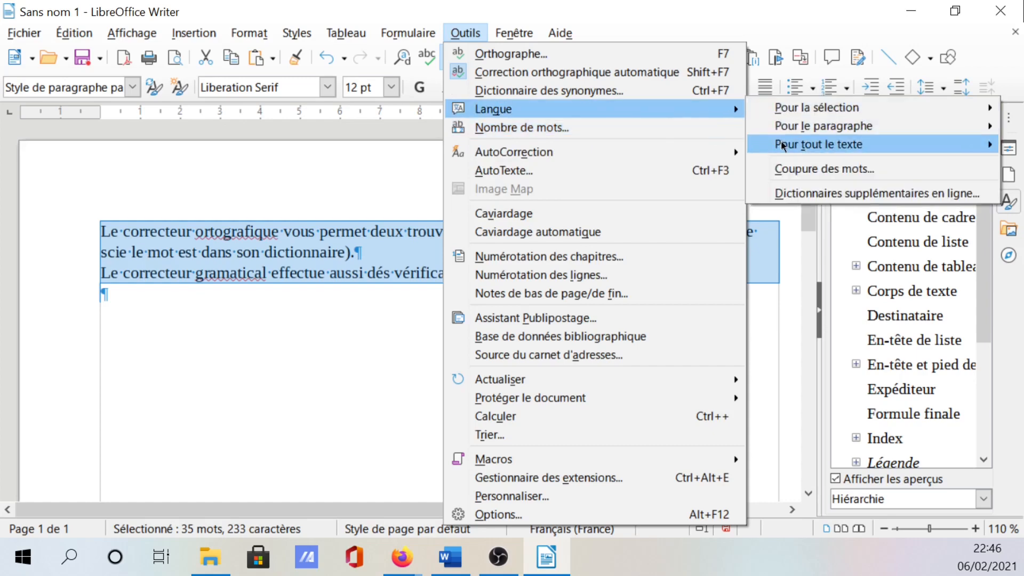
mouse_move(753, 144)
left_click(705, 145)
left_click(165, 232)
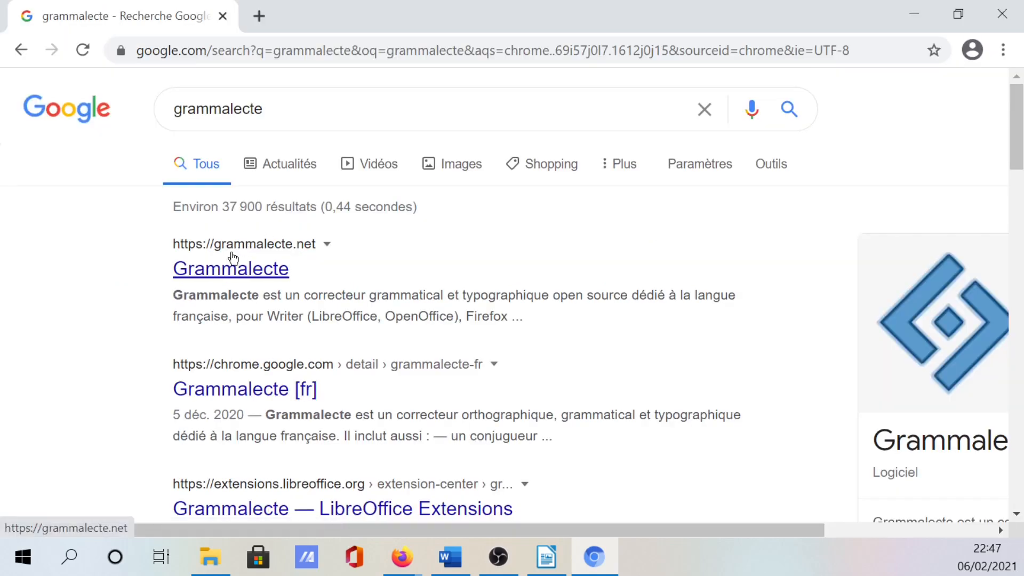
Open grammalecte.net from the web search results and review the detected error types, grammar options and text formatter
left_click(228, 260)
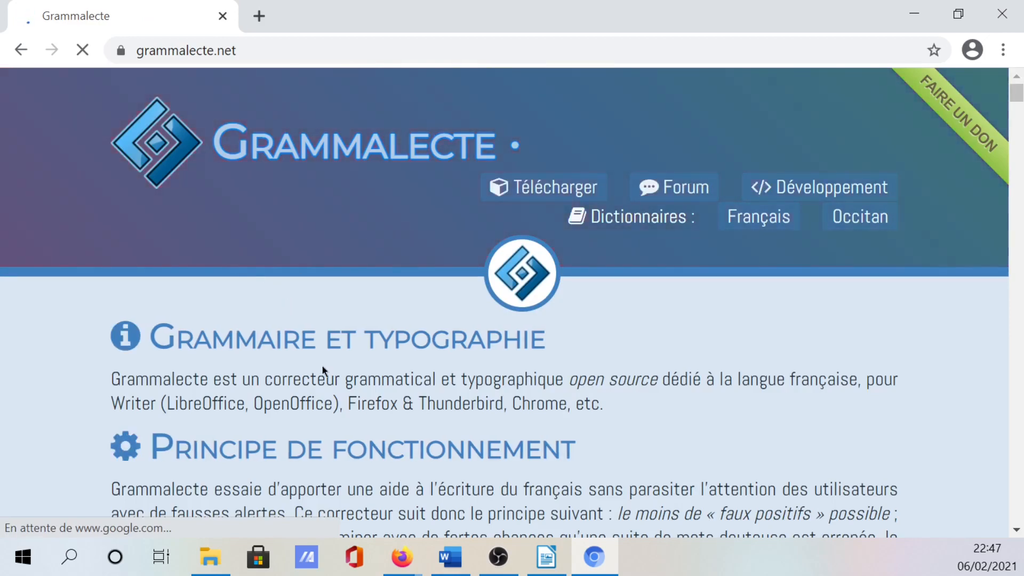
scroll(322, 366, "down", 12)
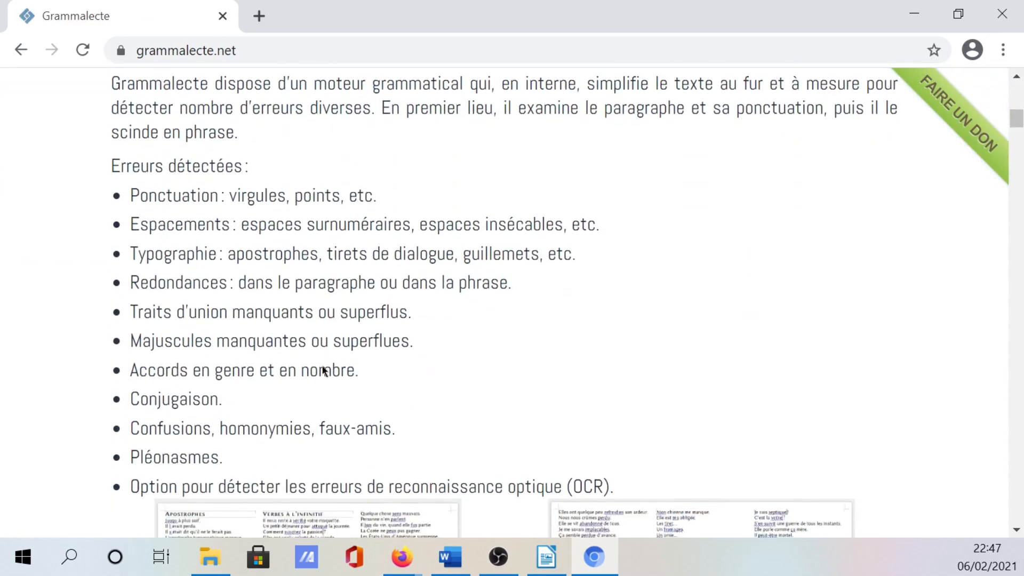
scroll(324, 370, "down", 18)
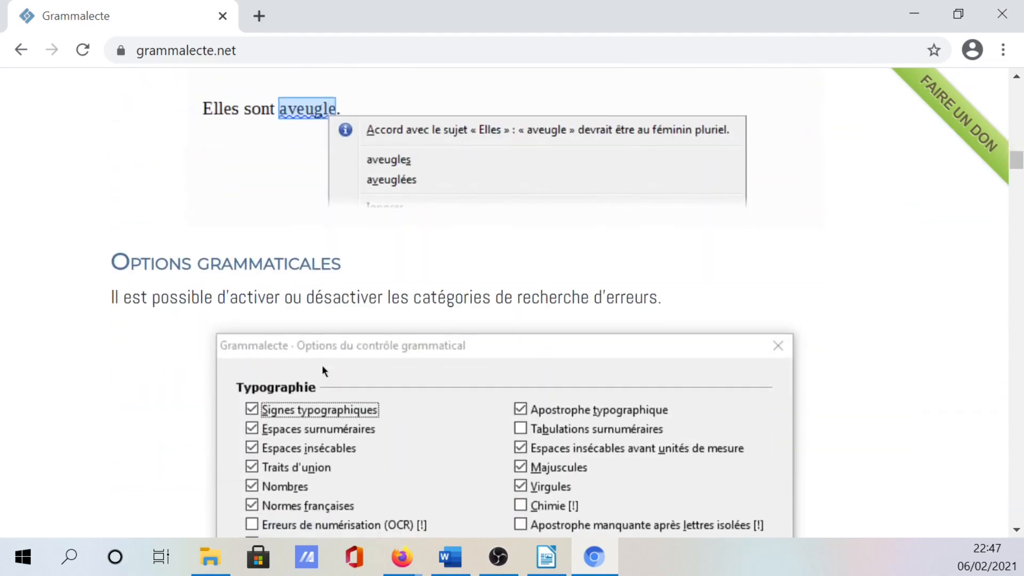
scroll(322, 366, "up", 3)
scroll(323, 366, "down", 7)
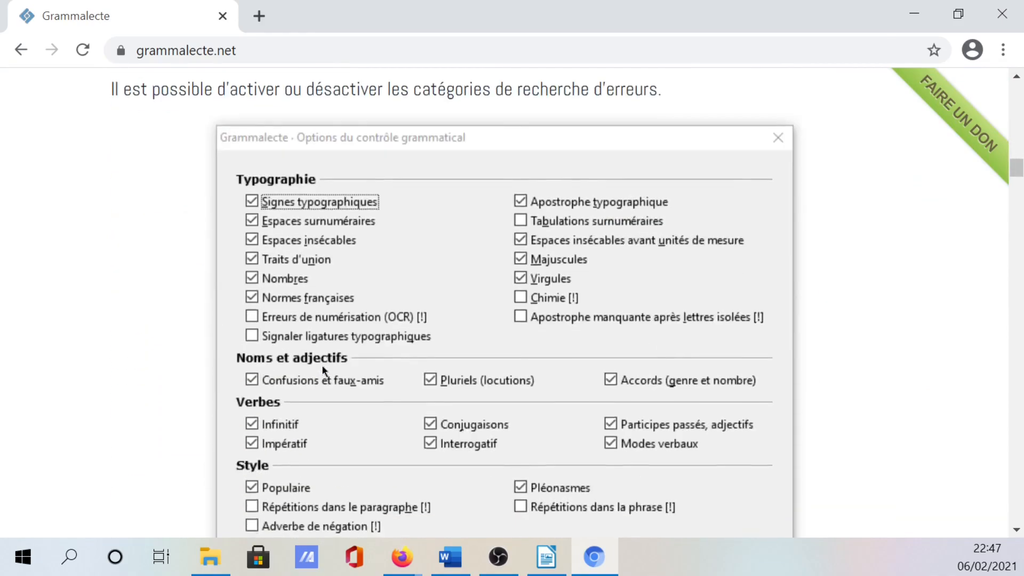
scroll(323, 366, "down", 10)
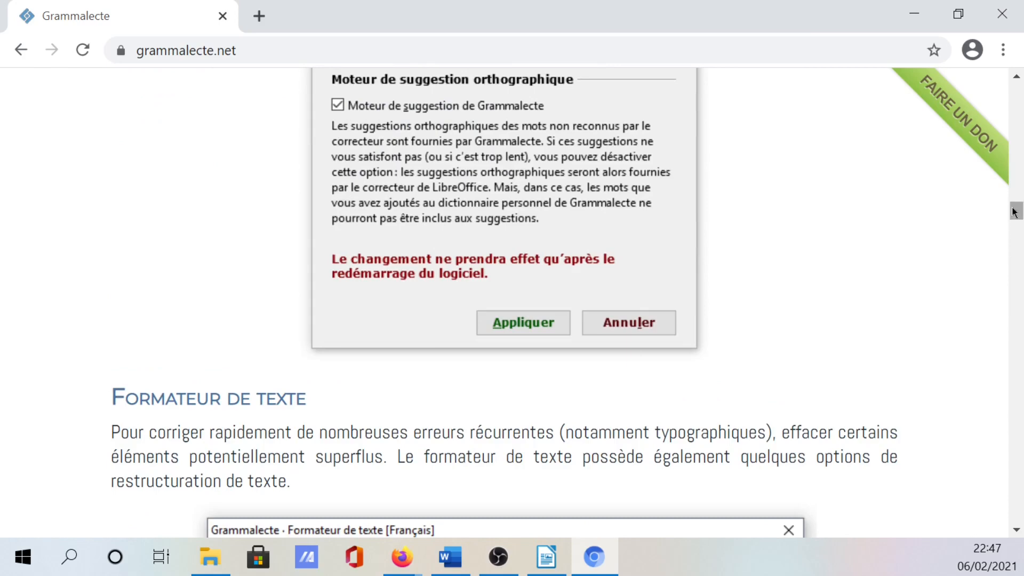
left_click_drag(1017, 211, 1016, 50)
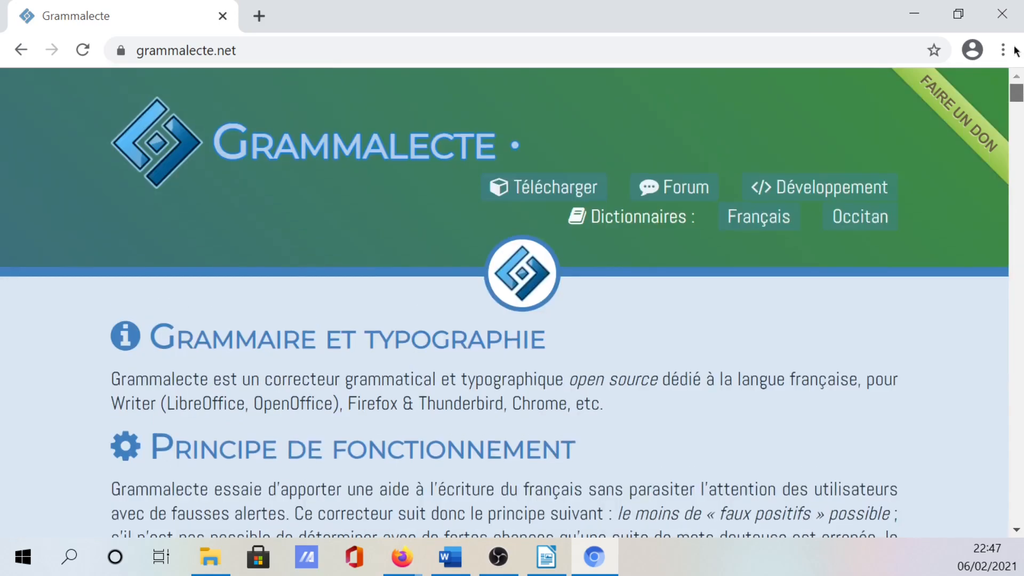
scroll(487, 280, "down", 10)
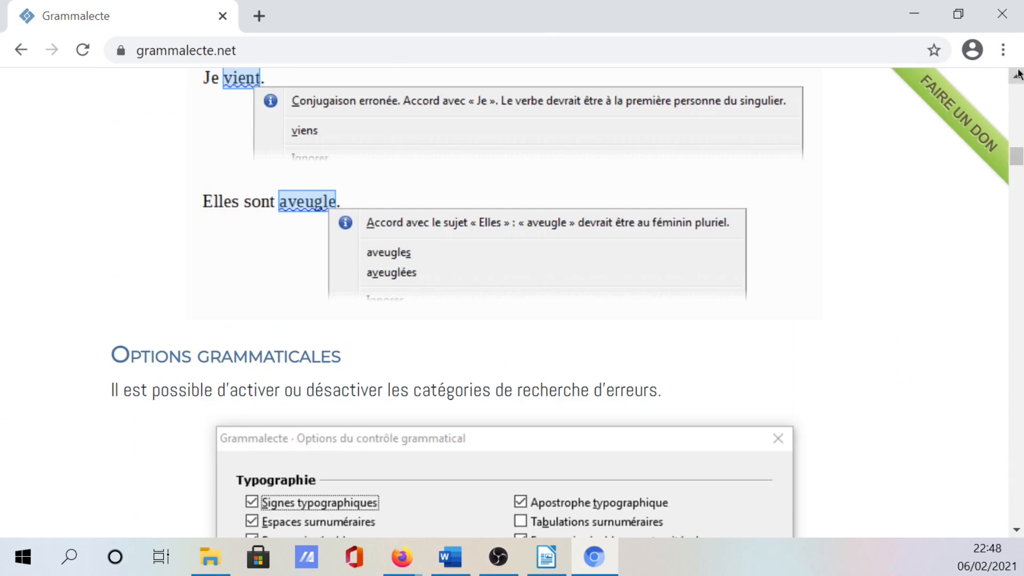
left_click(1018, 91)
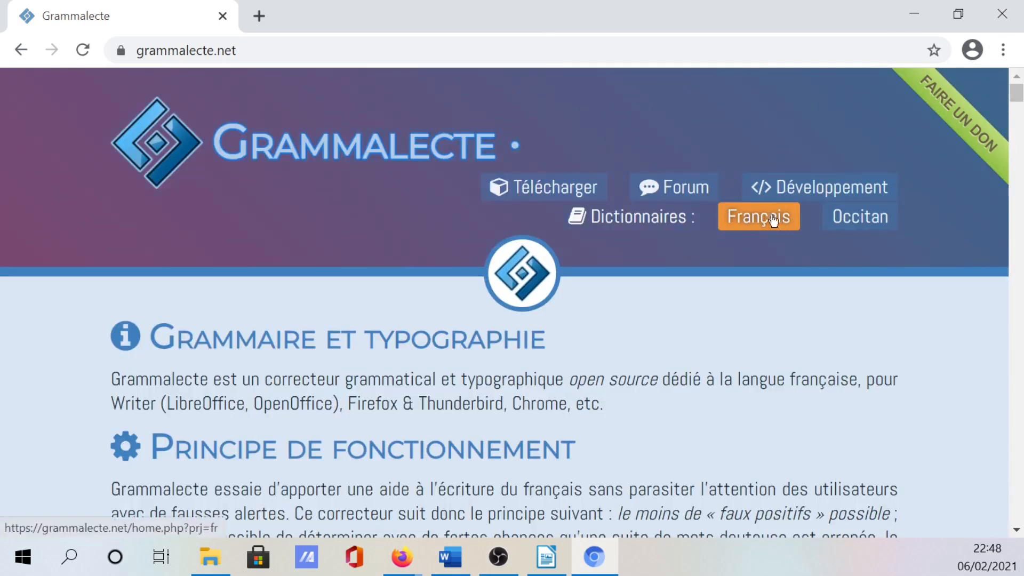
Go to the Grammalecte download section and examine the extension offered for LibreOffice 5.3+
left_click(543, 180)
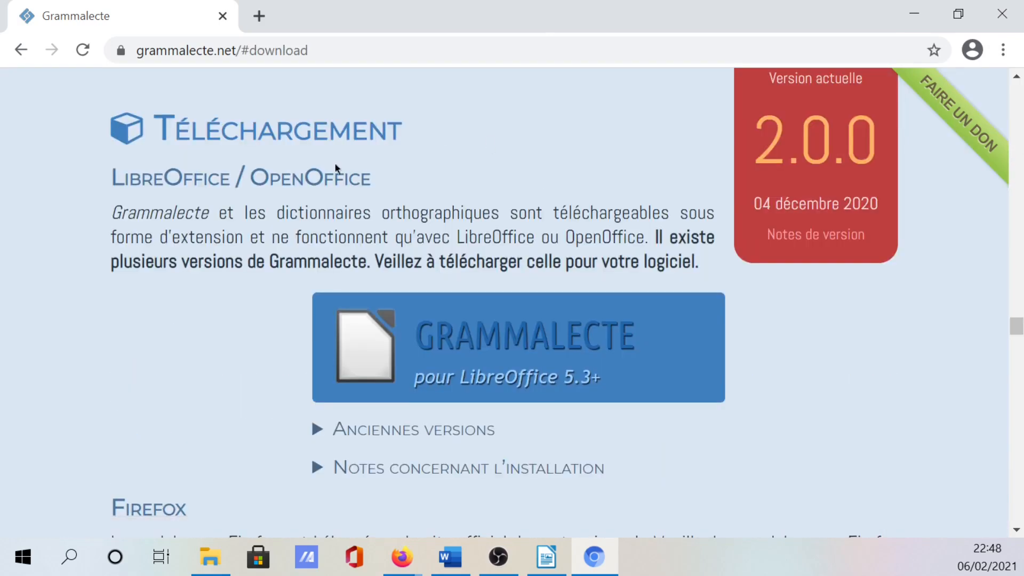
scroll(66, 159, "up", 5)
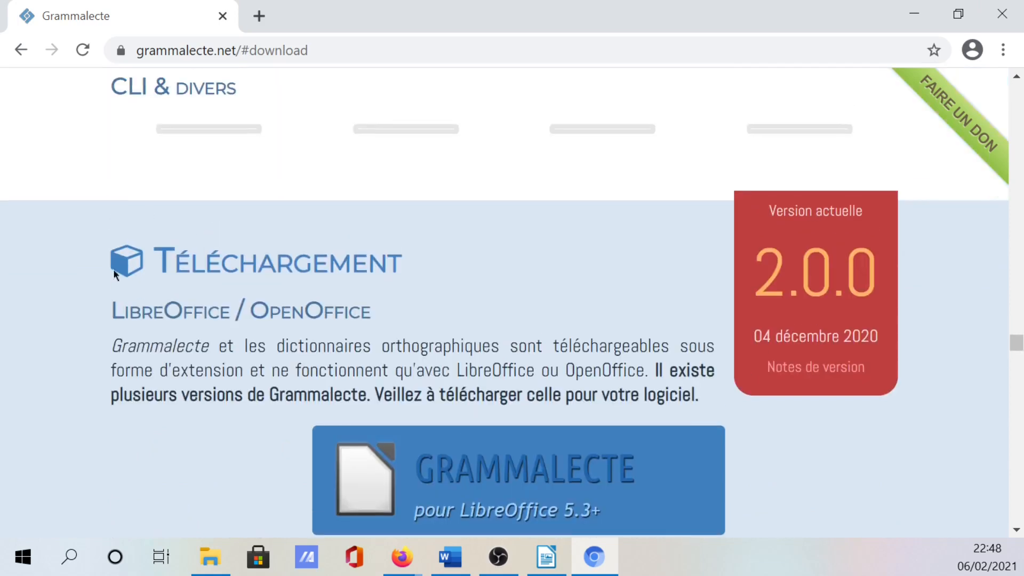
scroll(56, 343, "down", 5)
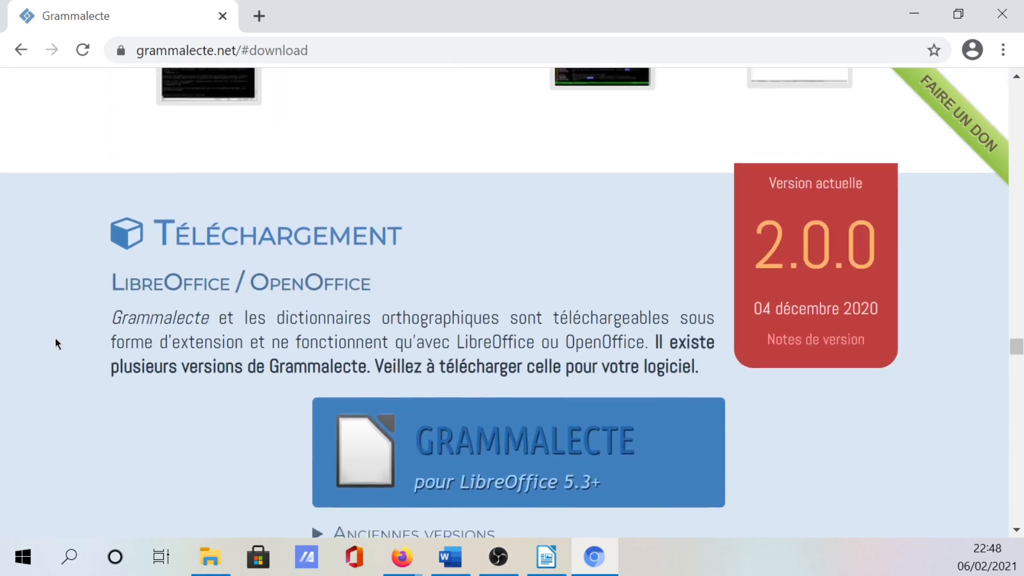
scroll(56, 343, "down", 1)
scroll(55, 343, "up", 1)
scroll(55, 343, "down", 3)
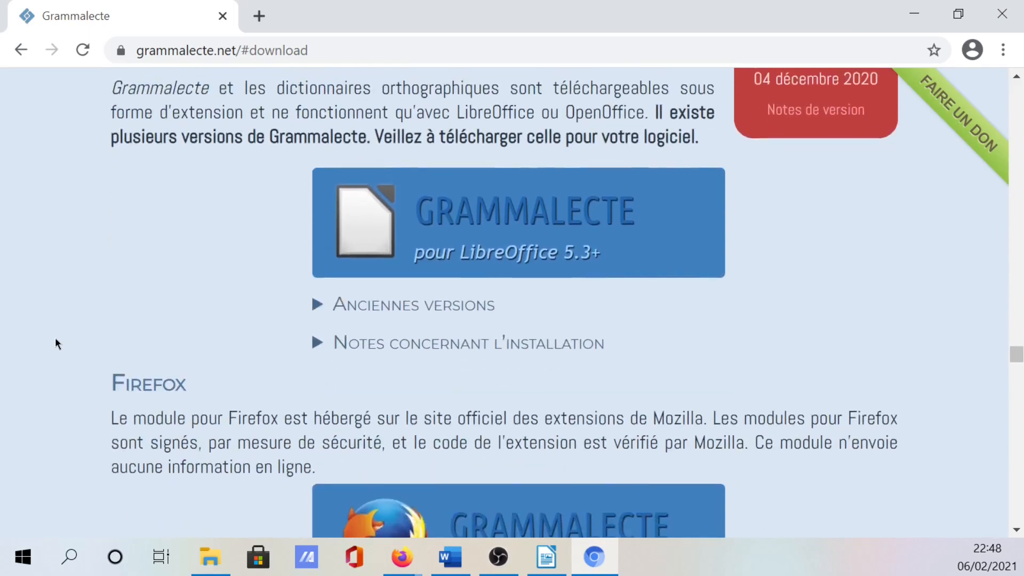
scroll(55, 343, "up", 3)
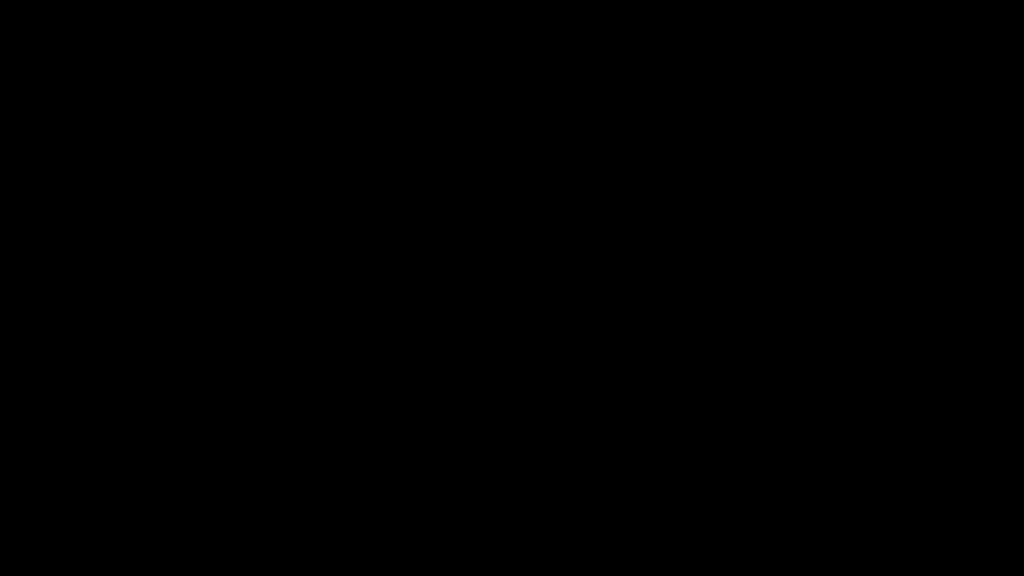